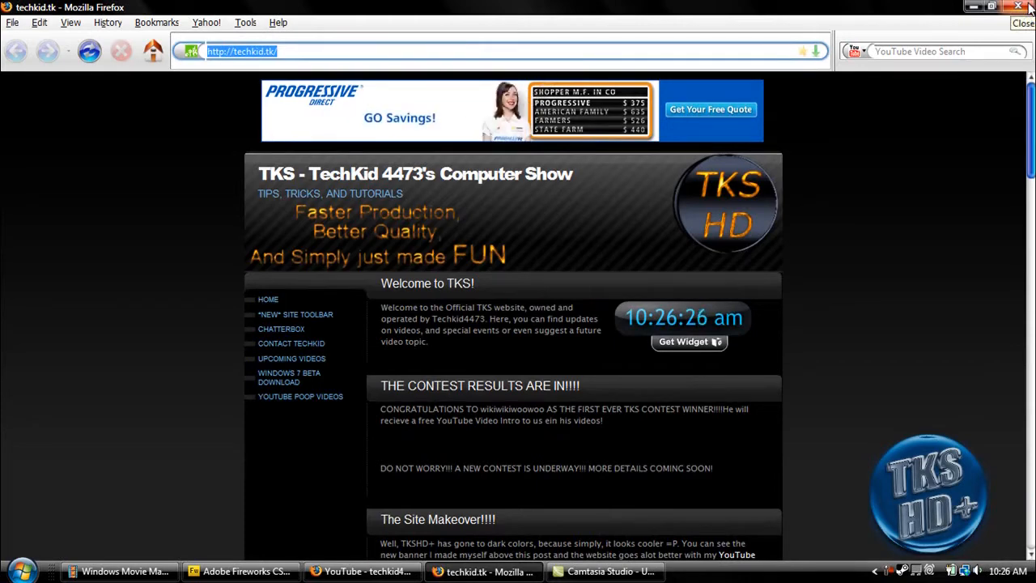
# Close the browser window, switch to Adobe Fireworks and create a new 200 by 200 pixel document with a transparent canvas
pyautogui.click(1028, 6)
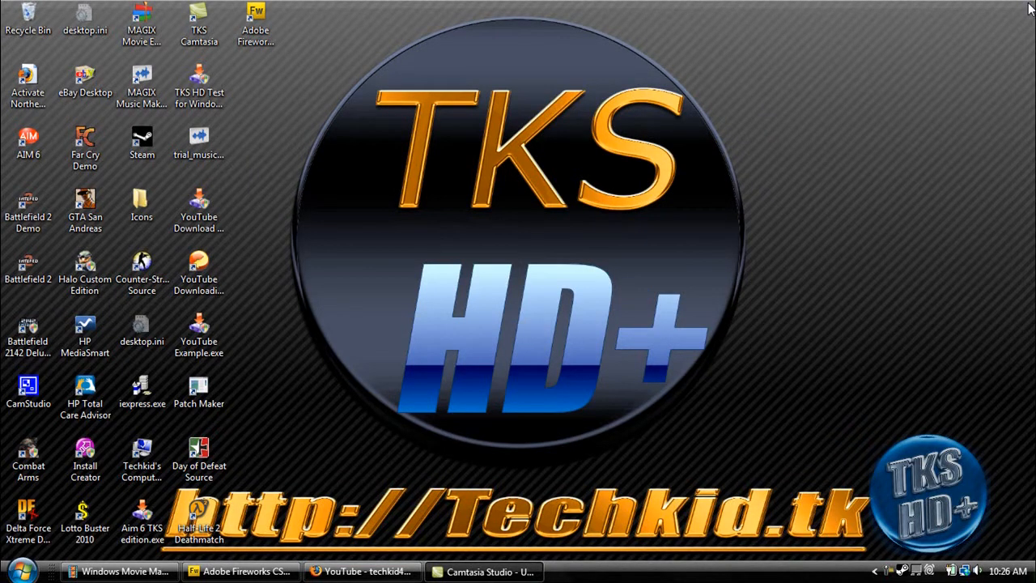
pyautogui.click(204, 572)
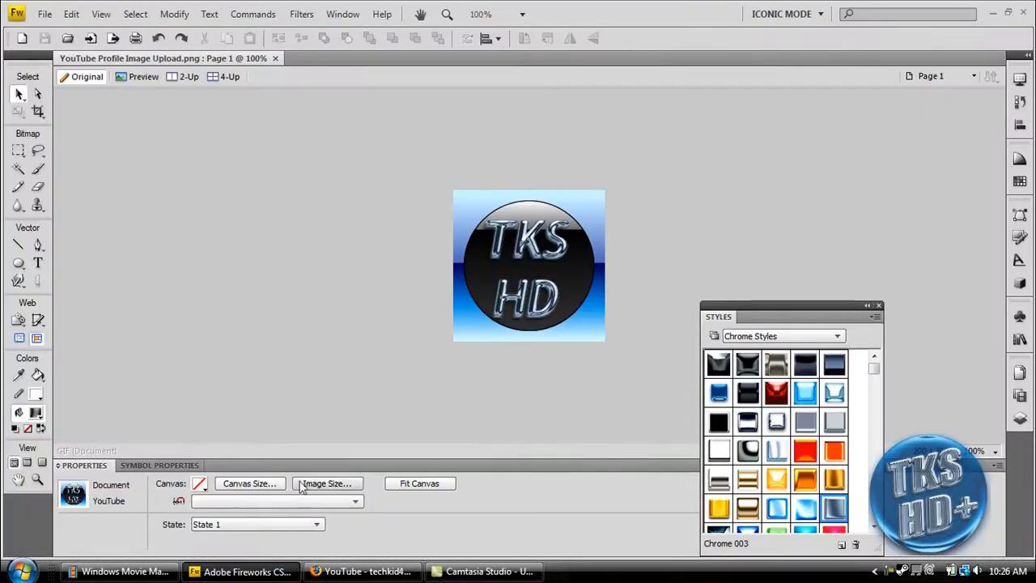
pyautogui.click(46, 14)
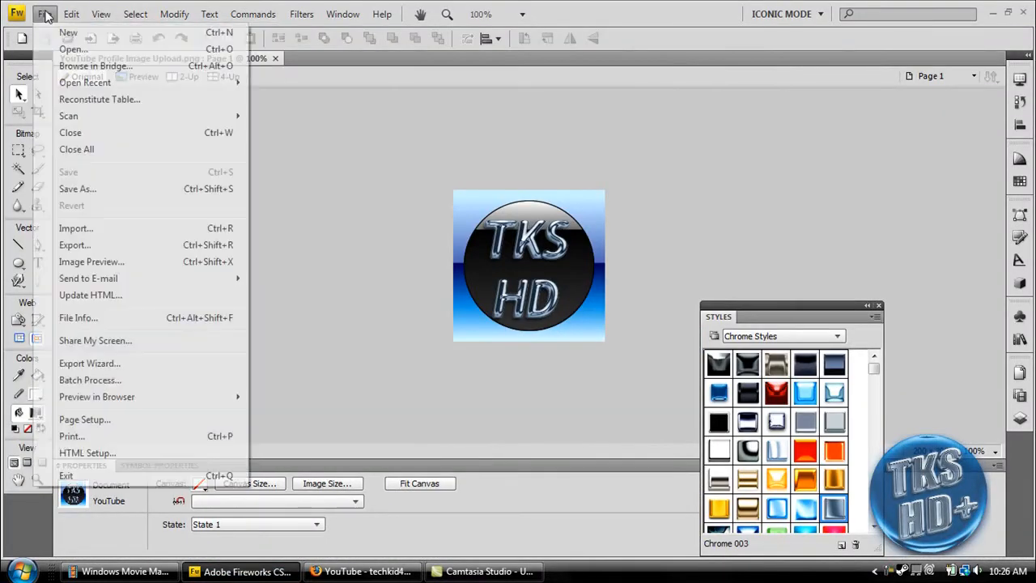
pyautogui.click(52, 29)
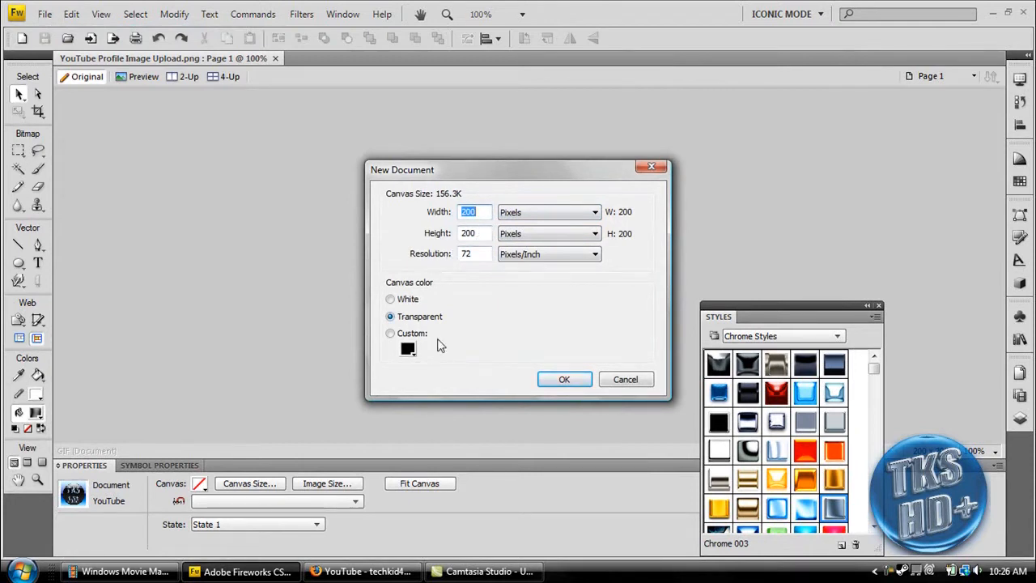
pyautogui.click(567, 392)
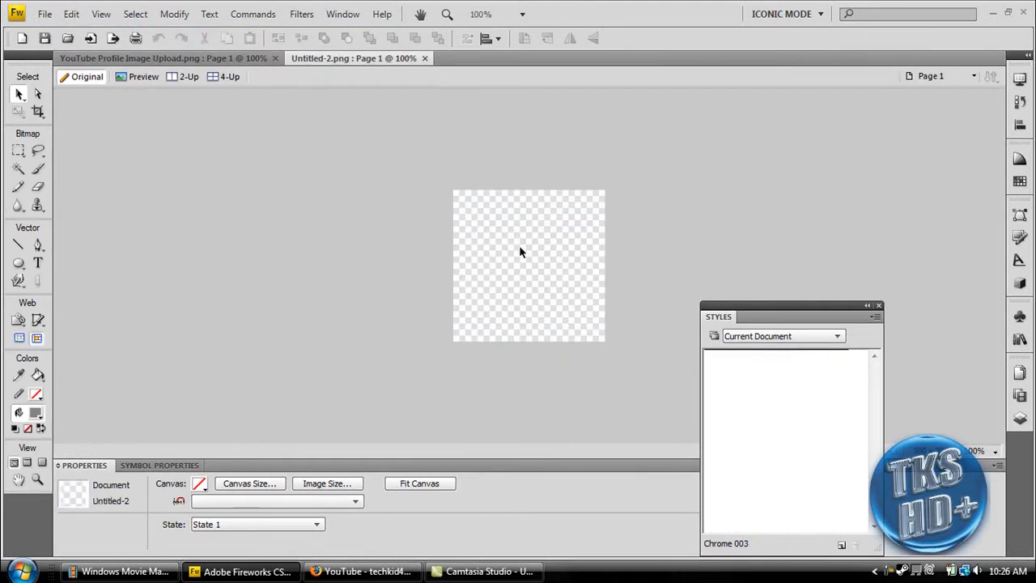
# Draw a solid grey circle about 147 pixels in diameter on the canvas with the Ellipse tool
pyautogui.click(18, 263)
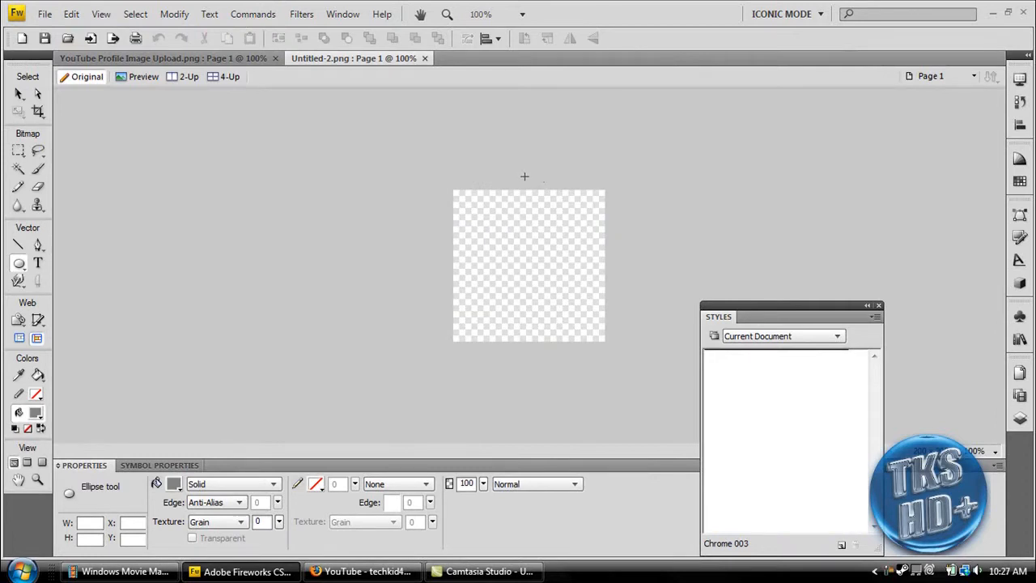
pyautogui.moveTo(474, 204); pyautogui.dragTo(476, 203)
pyautogui.moveTo(476, 210); pyautogui.dragTo(572, 316)
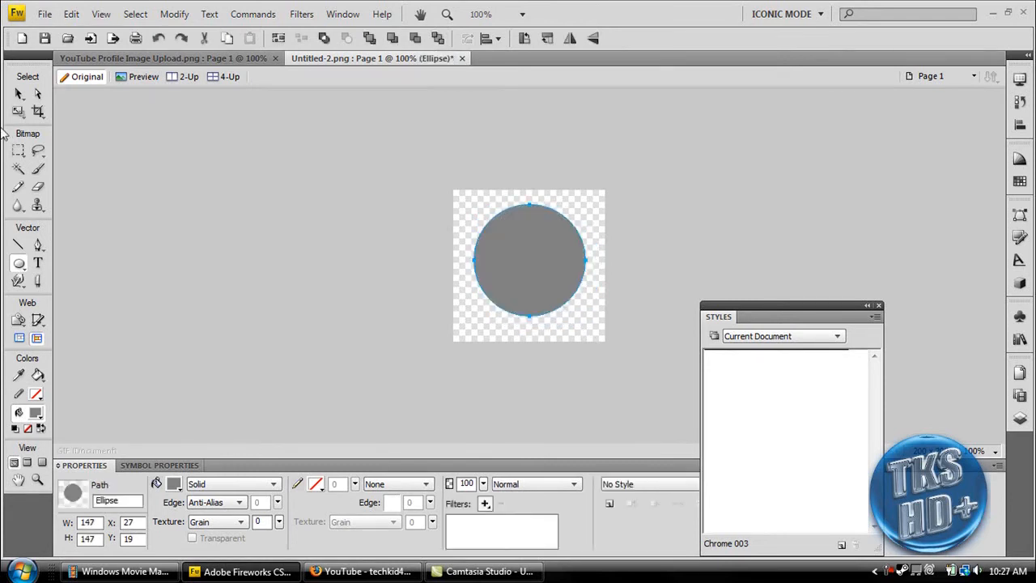
# Scale the grey circle up to about 191 pixels and centre it on the canvas
pyautogui.click(18, 110)
pyautogui.moveTo(587, 319); pyautogui.dragTo(619, 349)
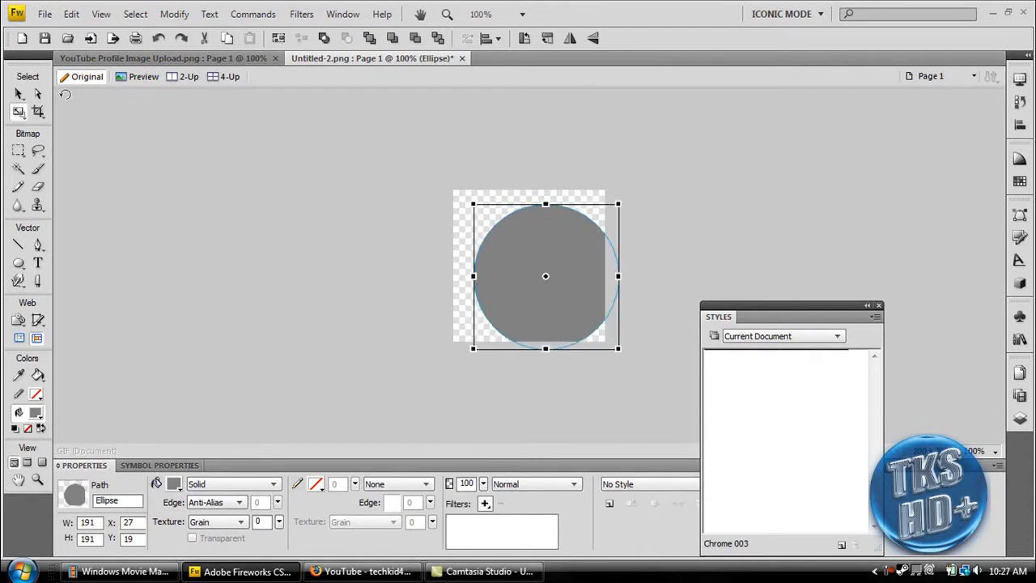
pyautogui.moveTo(27, 55); pyautogui.dragTo(25, 64)
pyautogui.click(16, 103)
pyautogui.moveTo(561, 245); pyautogui.dragTo(544, 233)
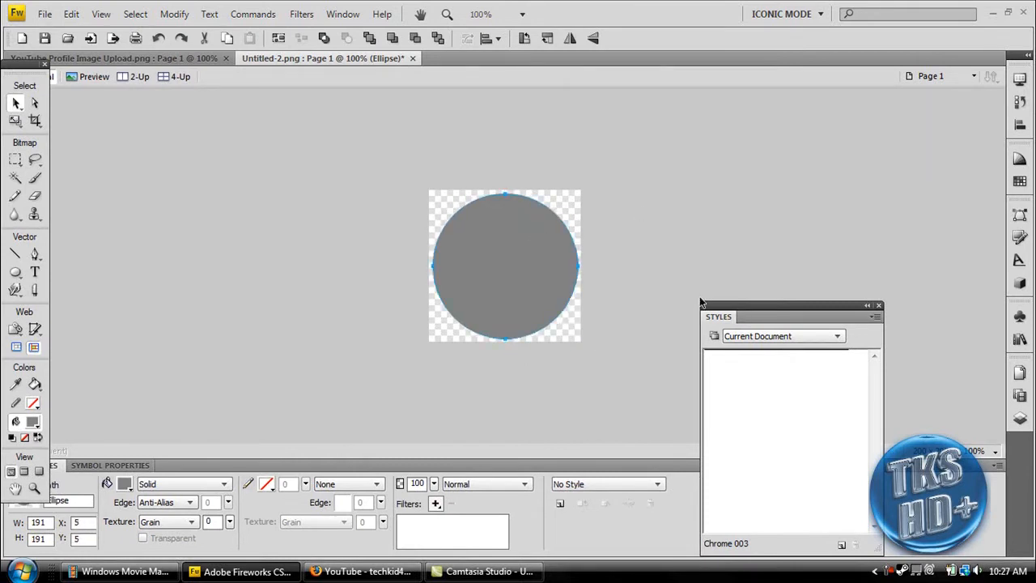
# Load the Chrome Styles library and apply the blue Chrome 006 style to the circle
pyautogui.click(765, 336)
pyautogui.click(766, 338)
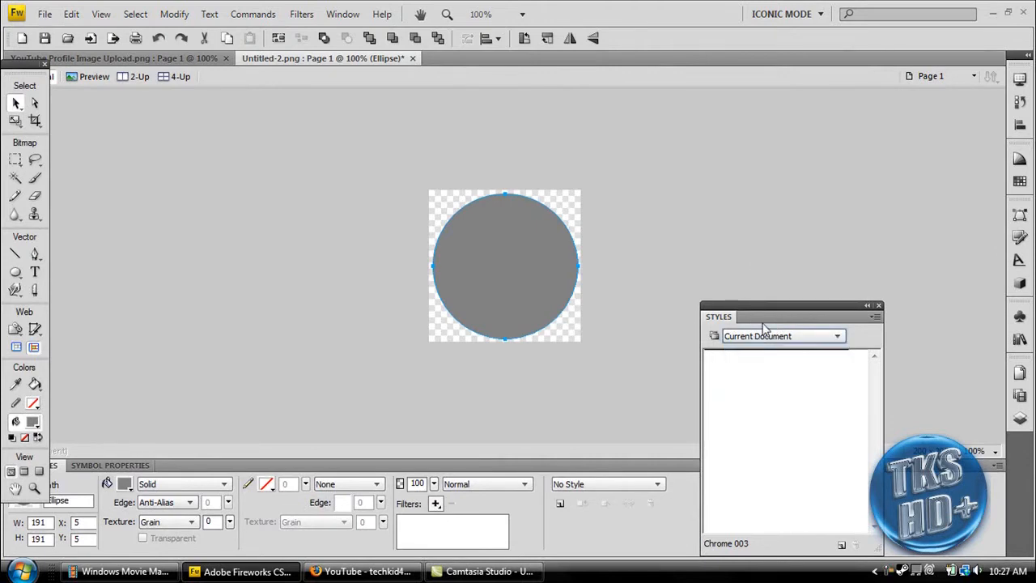
pyautogui.click(348, 16)
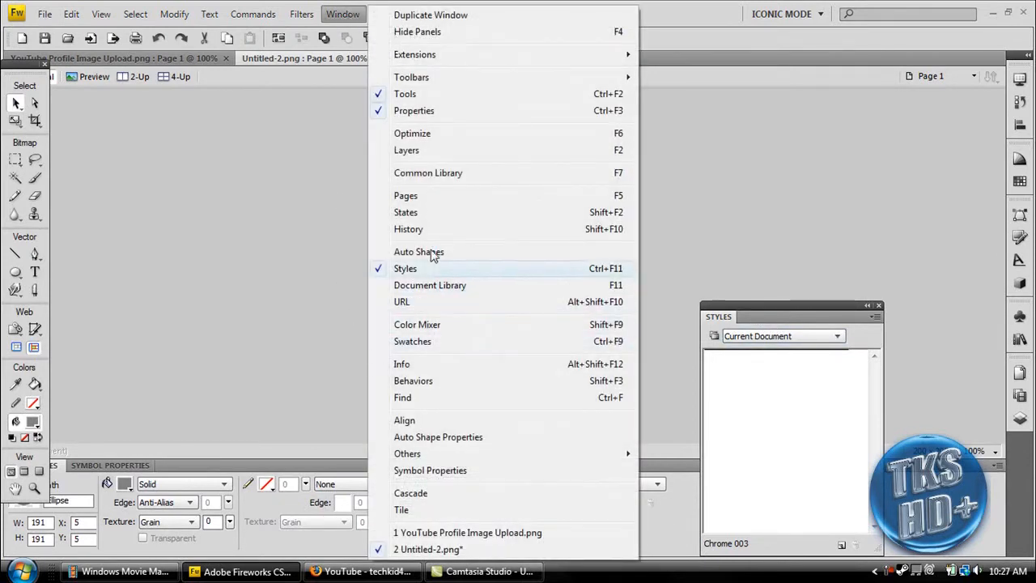
pyautogui.click(749, 322)
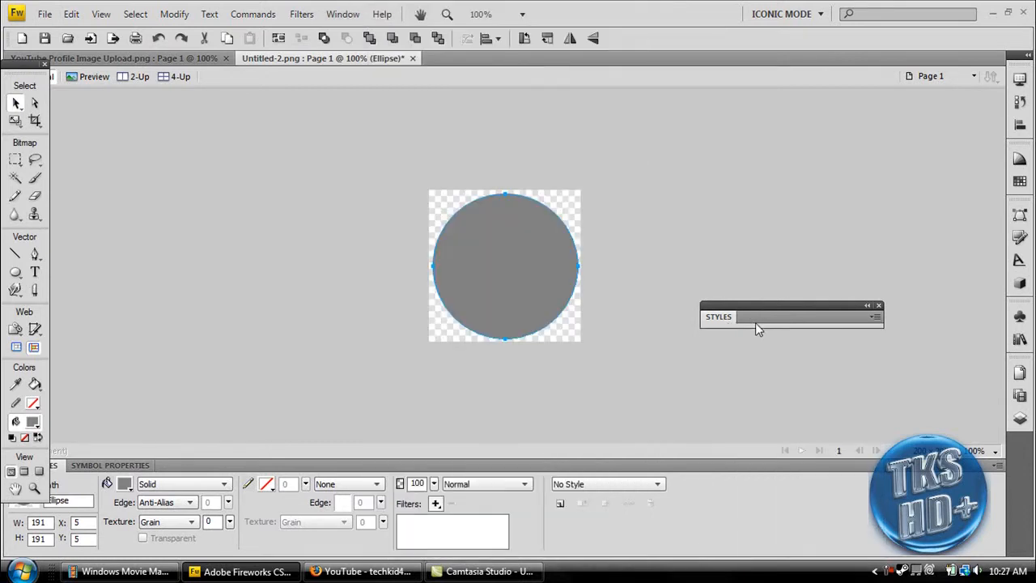
pyautogui.click(755, 323)
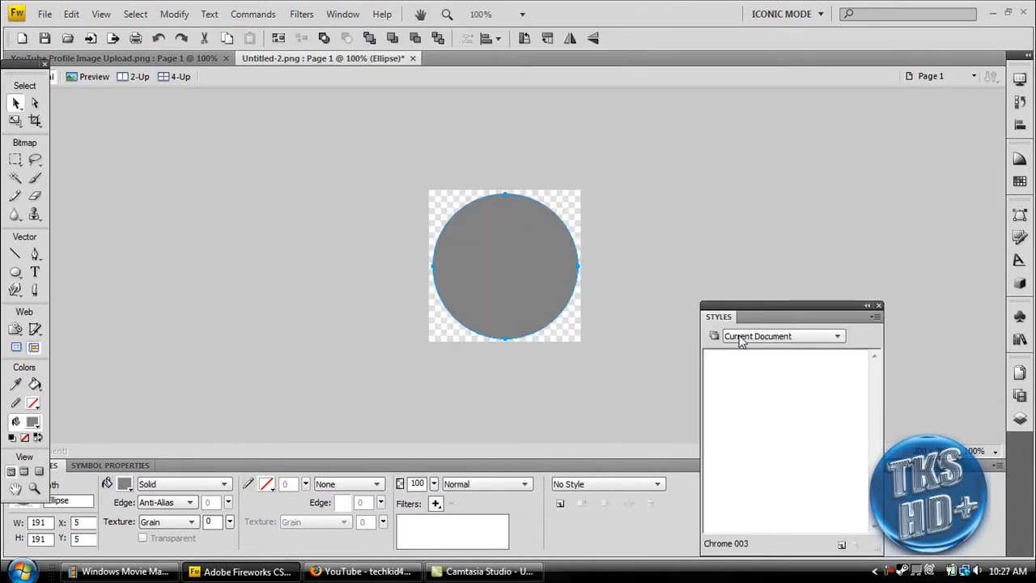
pyautogui.click(761, 338)
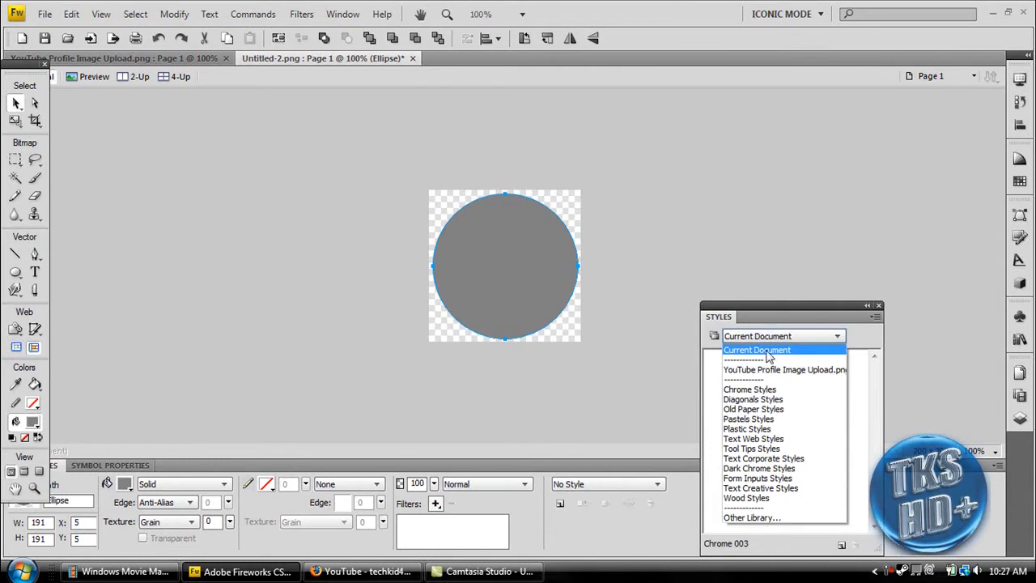
pyautogui.click(747, 392)
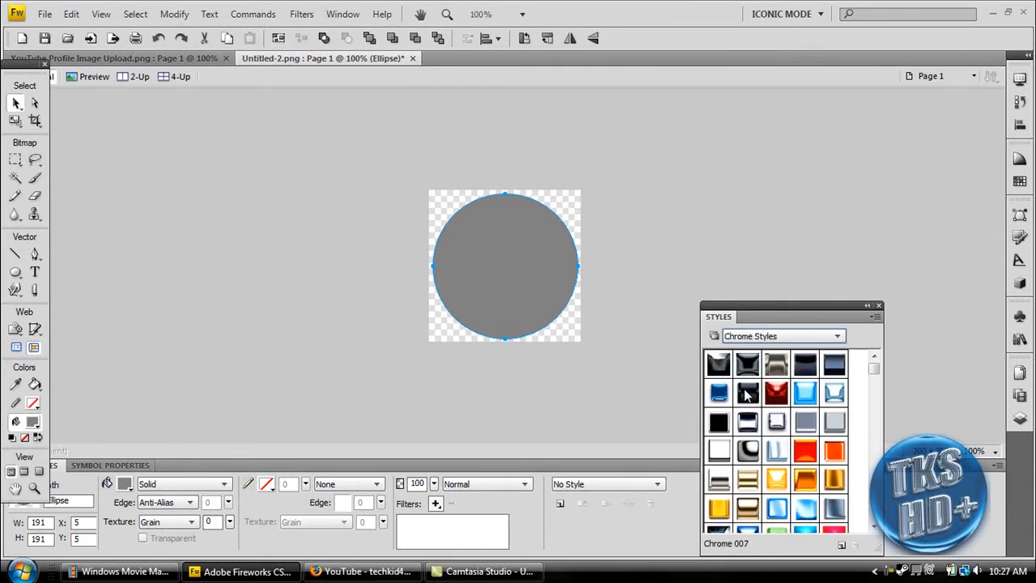
pyautogui.click(714, 394)
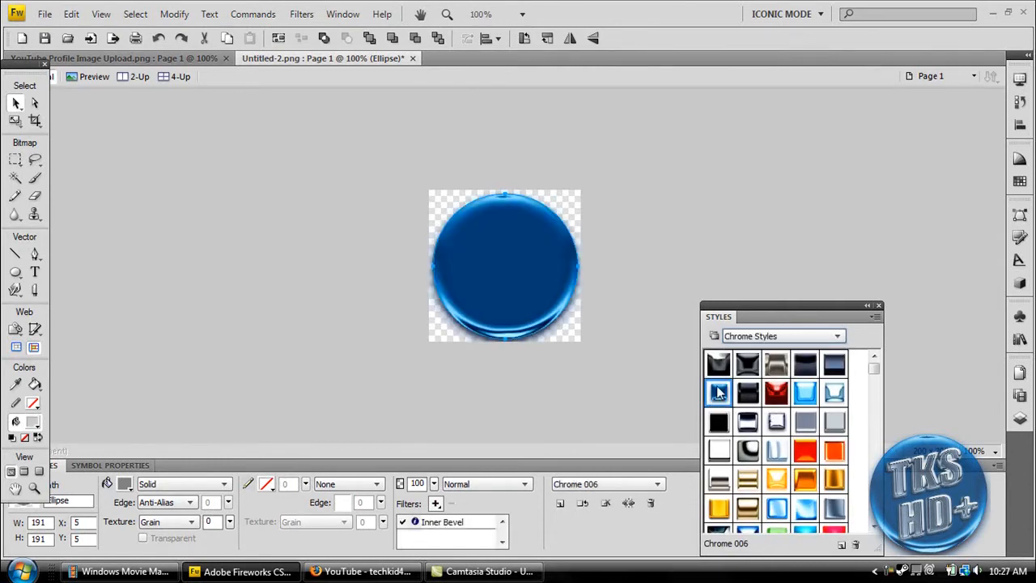
pyautogui.click(834, 480)
pyautogui.click(717, 403)
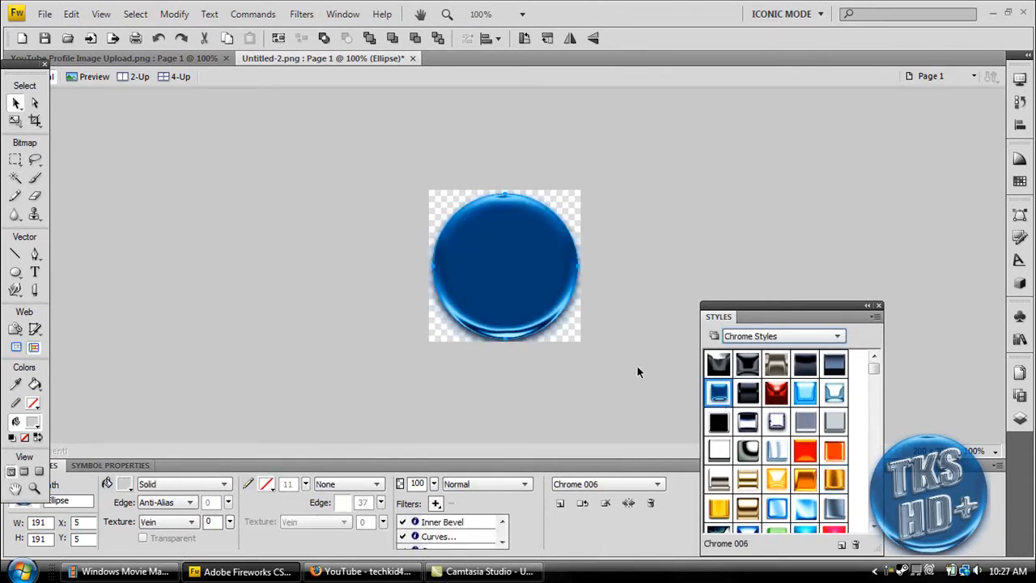
# Scale the blue circle down to about 176 pixels, recentre it horizontally on the canvas and deselect it
pyautogui.click(14, 120)
pyautogui.moveTo(573, 336); pyautogui.dragTo(564, 330)
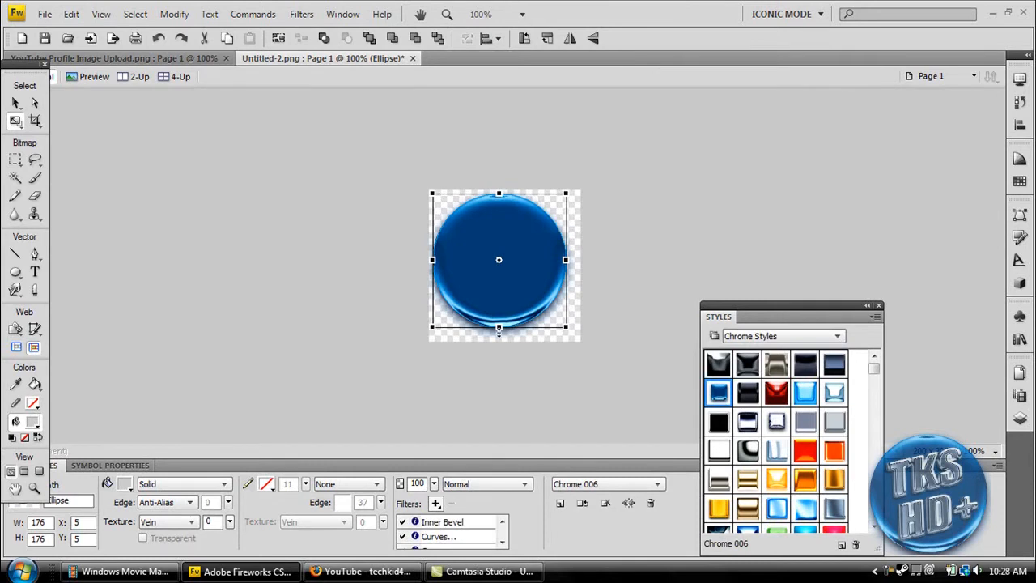
pyautogui.click(14, 103)
pyautogui.moveTo(489, 213); pyautogui.dragTo(504, 236)
pyautogui.click(624, 166)
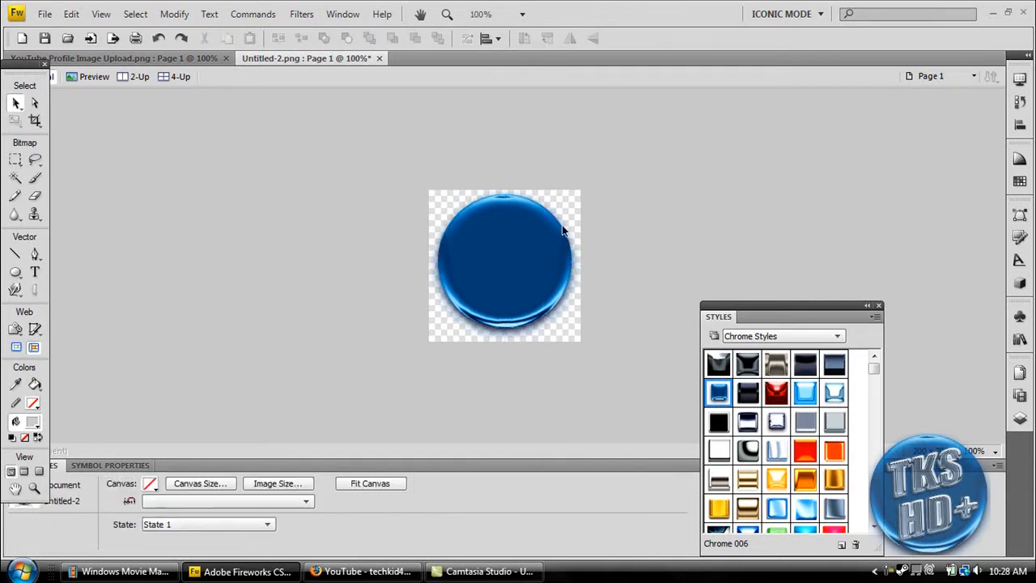
# Add the text "TKS" with "HD" on a second line over the circle, at font size 45
pyautogui.click(35, 273)
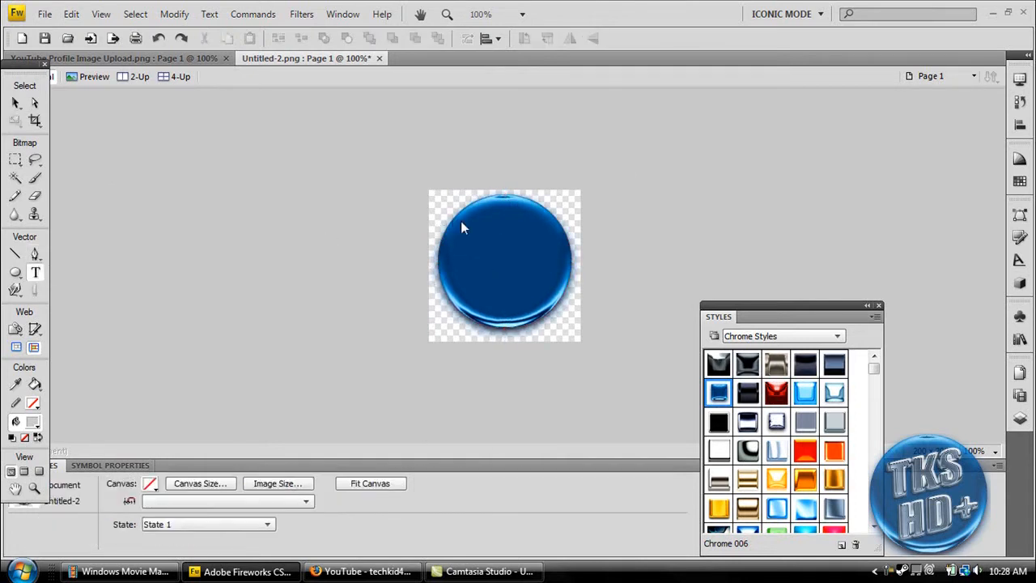
pyautogui.moveTo(458, 225); pyautogui.dragTo(552, 279)
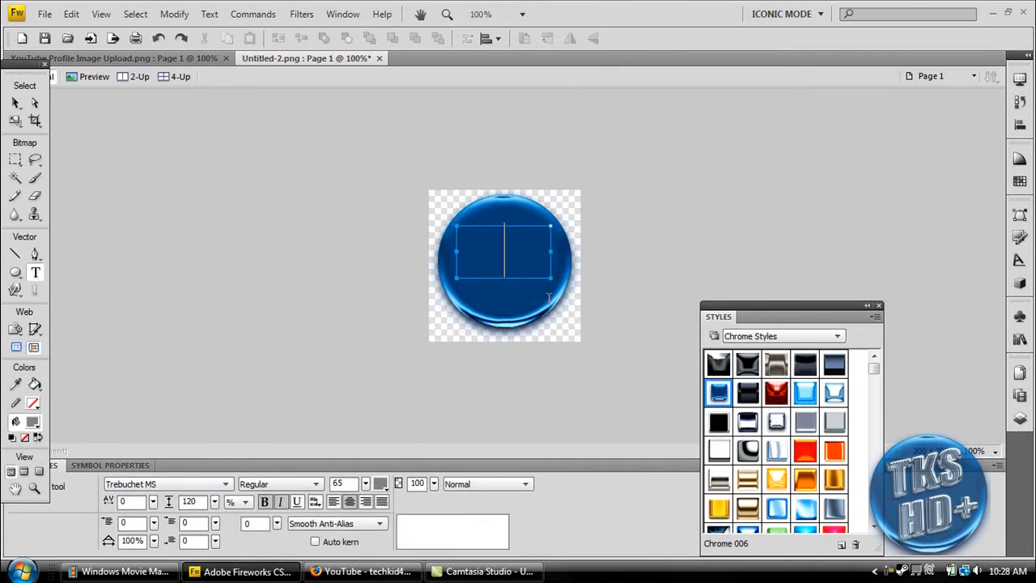
pyautogui.moveTo(365, 484); pyautogui.dragTo(369, 504)
pyautogui.write('TKS')
pyautogui.press('Return')
pyautogui.write('HD')
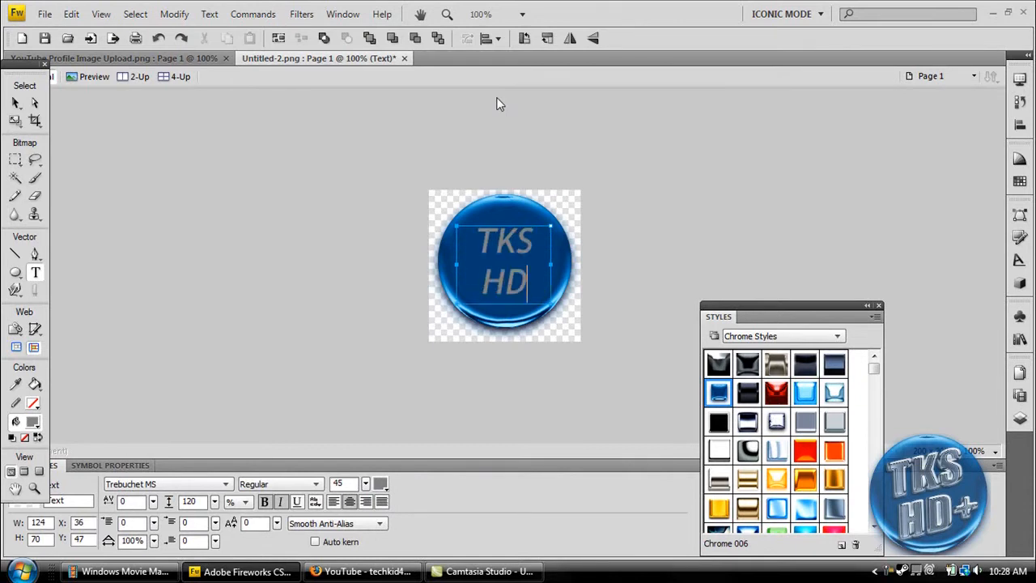
# Enlarge the TKS HD text to size 69 and reposition it over the circle
pyautogui.click(13, 105)
pyautogui.moveTo(505, 262); pyautogui.dragTo(505, 255)
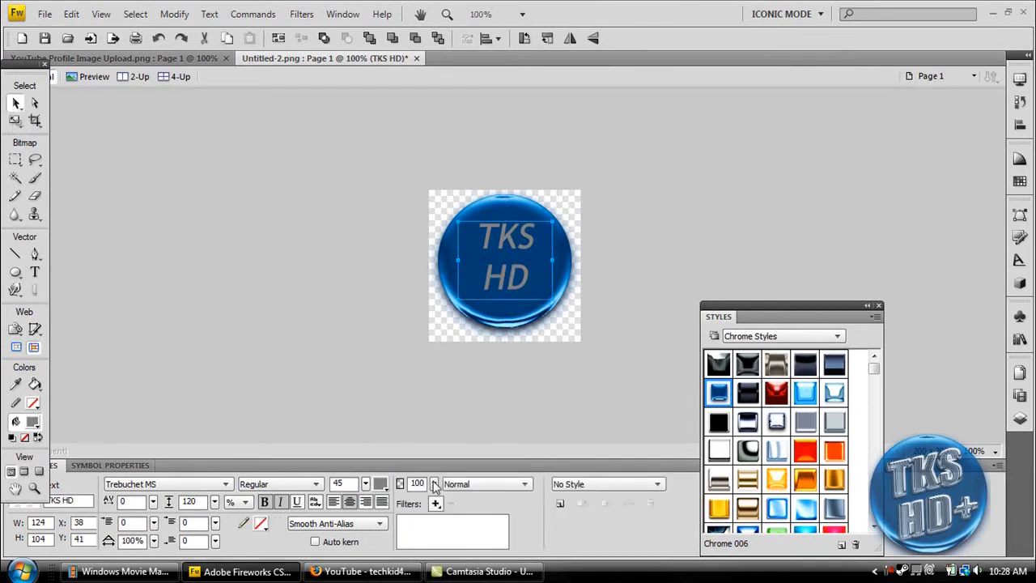
pyautogui.moveTo(365, 485); pyautogui.dragTo(371, 465)
pyautogui.moveTo(483, 264)
pyautogui.mouseDown()
pyautogui.moveTo(481, 245)
pyautogui.moveTo(483, 259)
pyautogui.moveTo(488, 248)
pyautogui.mouseUp()
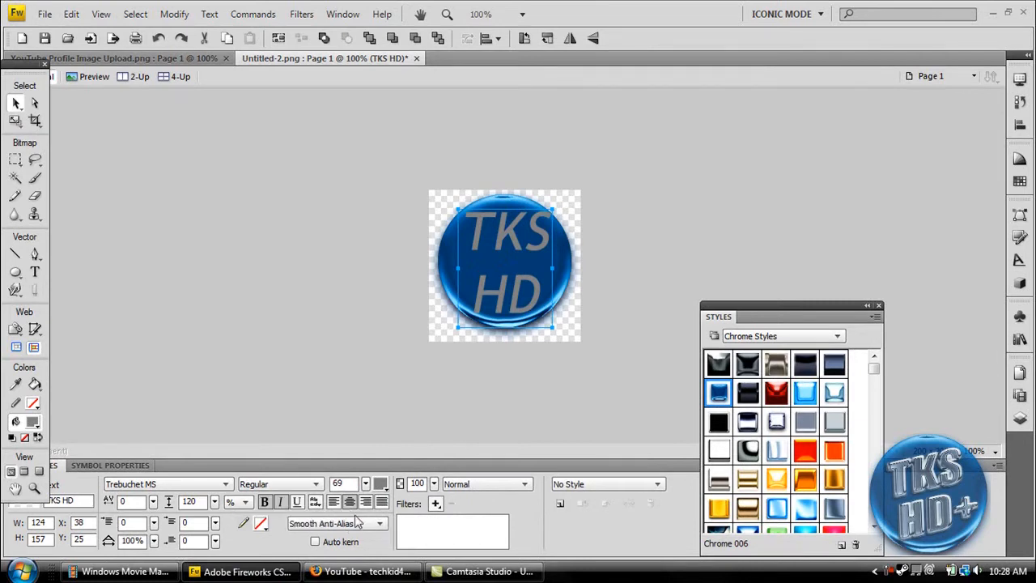
# Keep the TKS HD text bold and apply the Chrome 030 style to it
pyautogui.click(265, 502)
pyautogui.click(265, 502)
pyautogui.click(834, 508)
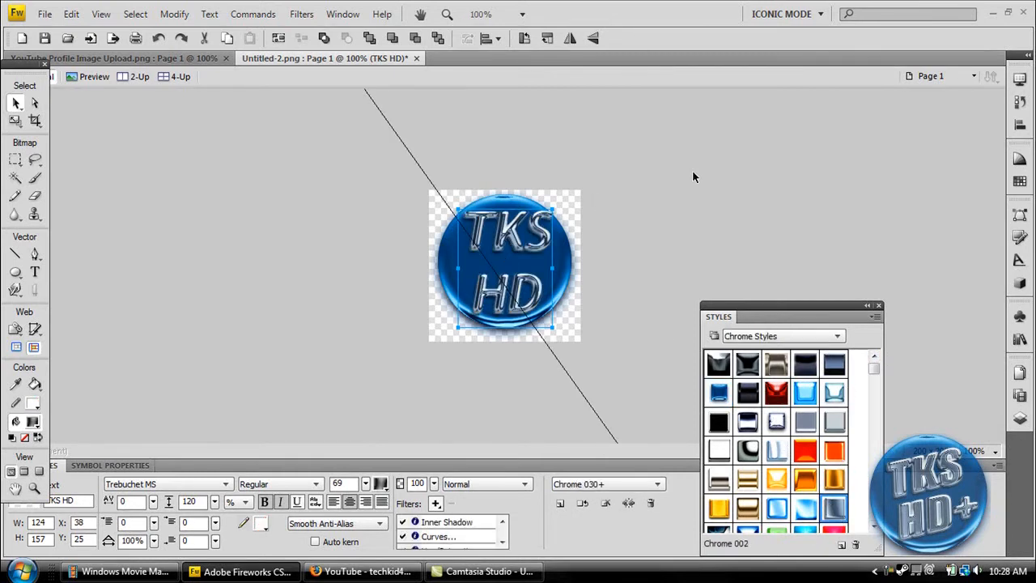
pyautogui.click(567, 205)
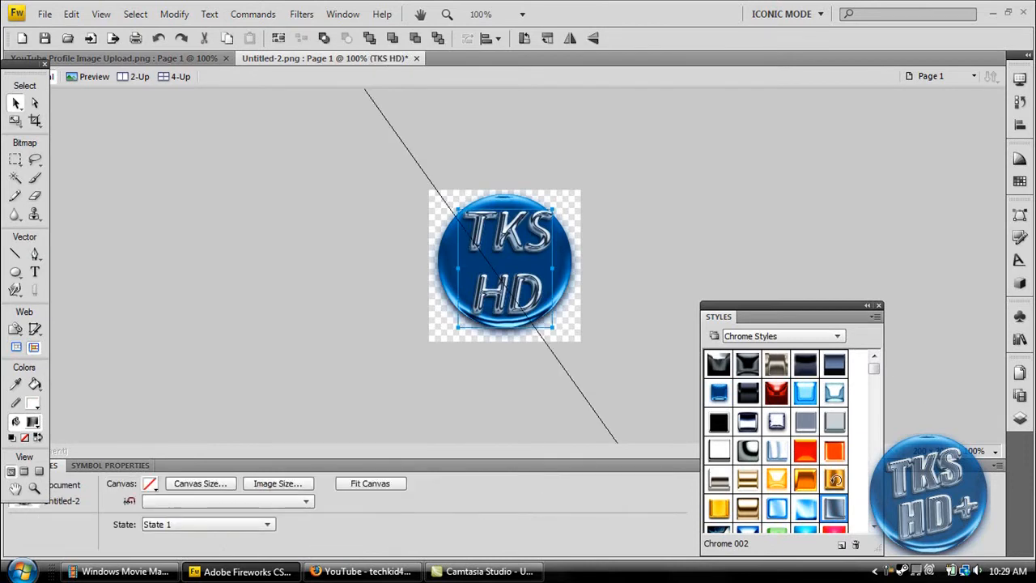
pyautogui.click(829, 482)
pyautogui.click(832, 505)
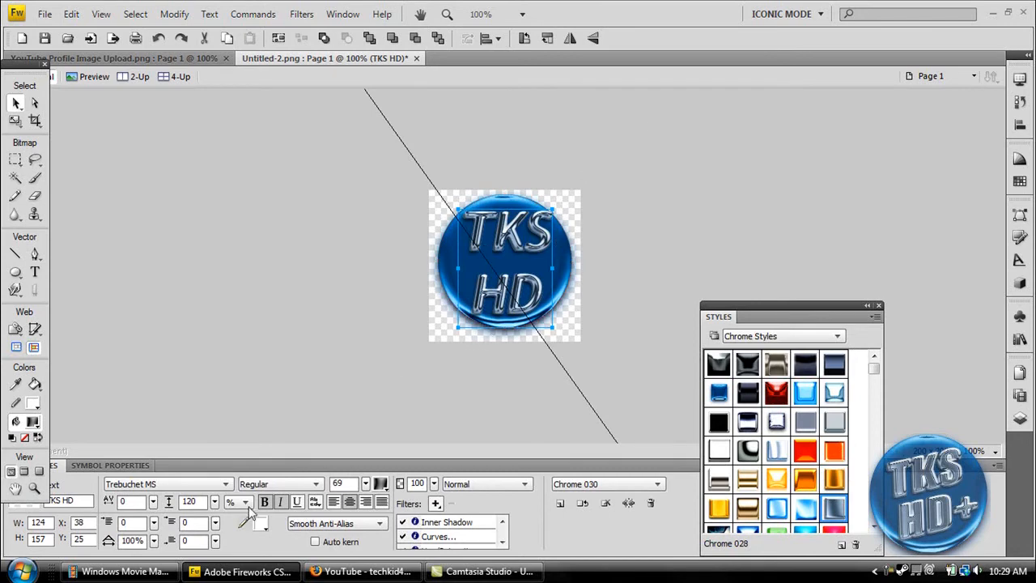
# Change the font of the TKS HD text to Impact
pyautogui.click(226, 484)
pyautogui.moveTo(231, 397); pyautogui.dragTo(205, 289)
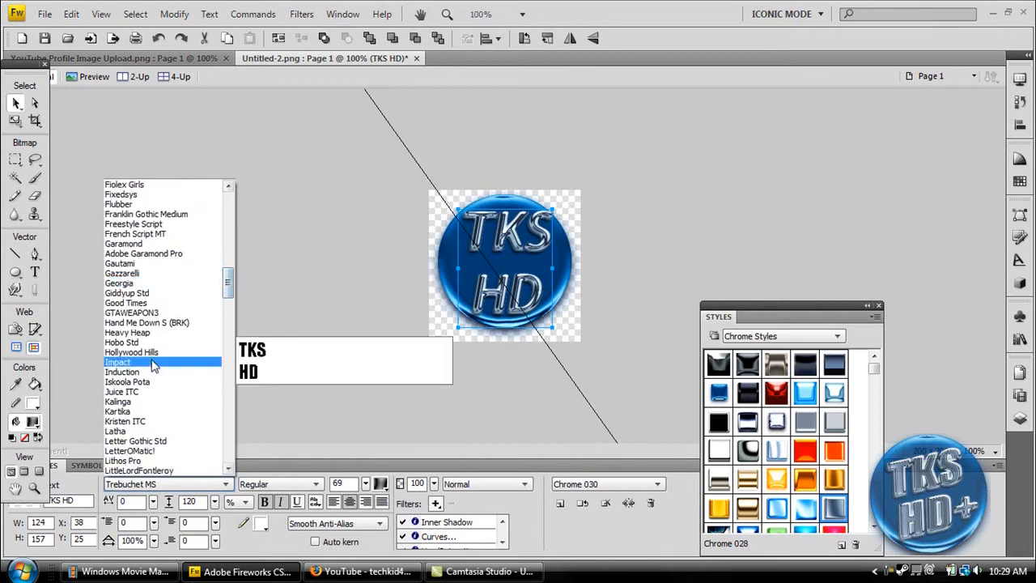
pyautogui.click(190, 361)
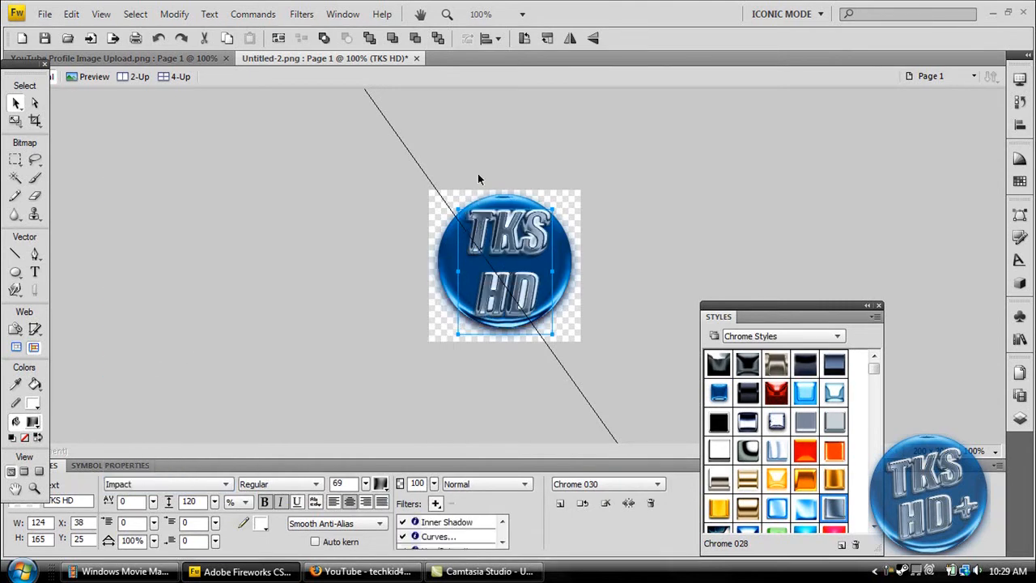
# Try to space the letters of TKS HD apart and reduce the text size to 46
pyautogui.press('t')
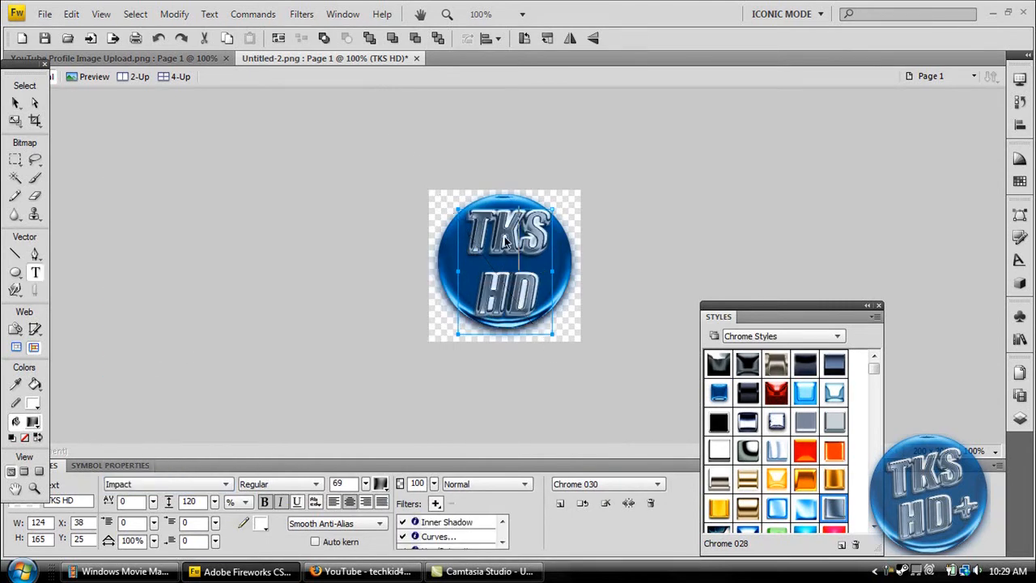
pyautogui.click(495, 236)
pyautogui.press('Return')
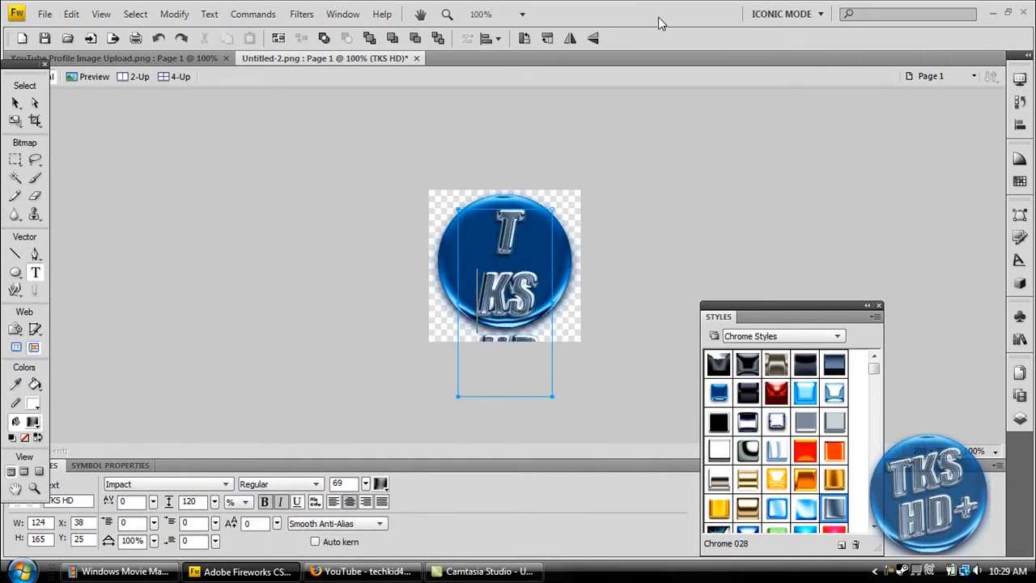
pyautogui.press('Right')
pyautogui.press('Return')
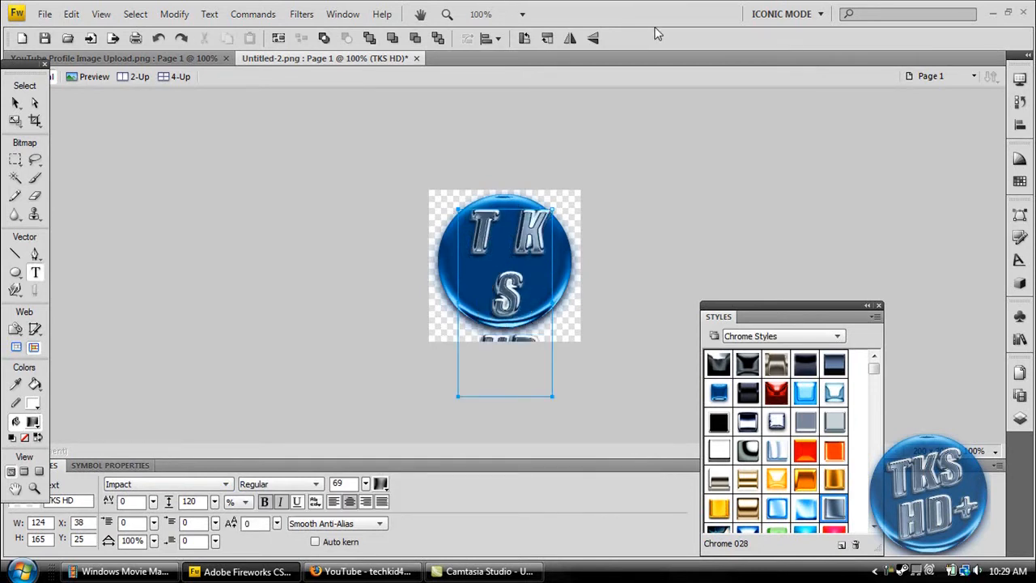
pyautogui.press('Down')
pyautogui.click(16, 103)
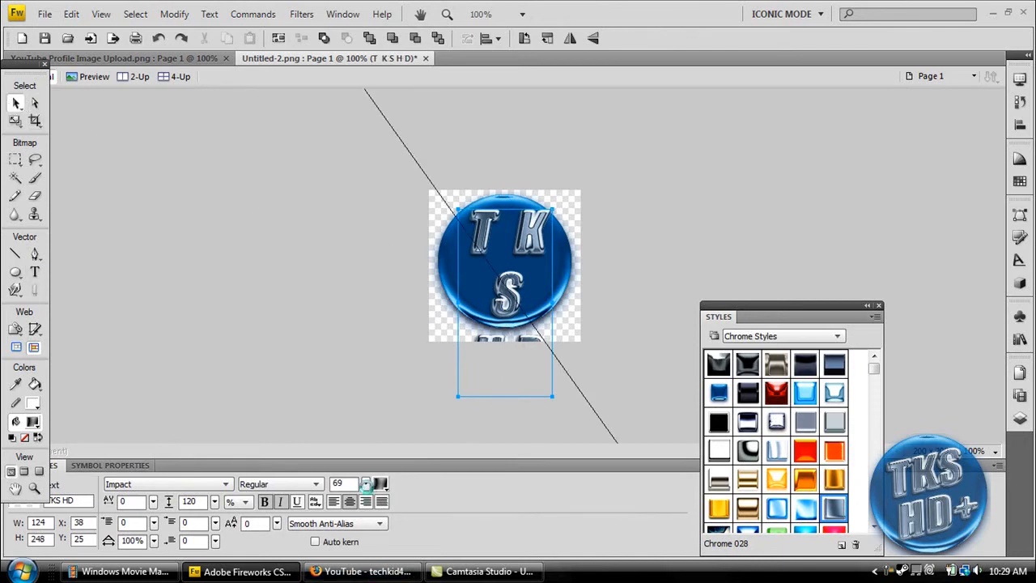
pyautogui.moveTo(366, 484)
pyautogui.mouseDown()
pyautogui.moveTo(363, 497)
pyautogui.moveTo(367, 486)
pyautogui.mouseUp()
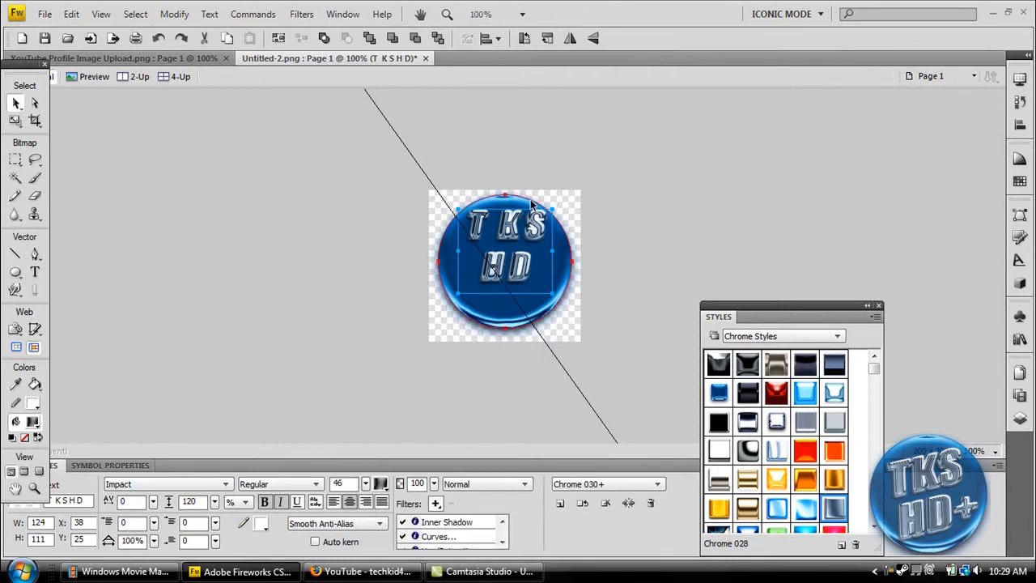
# Undo the letter spacing and text size changes on the TKS HD text
pyautogui.hotkey('ctrl', 'z')
pyautogui.hotkey('ctrl', 'z')
pyautogui.hotkey('ctrl', 'z')
pyautogui.hotkey('ctrl', 'z')
pyautogui.hotkey('ctrl', 'z')
pyautogui.hotkey('ctrl', 'z')
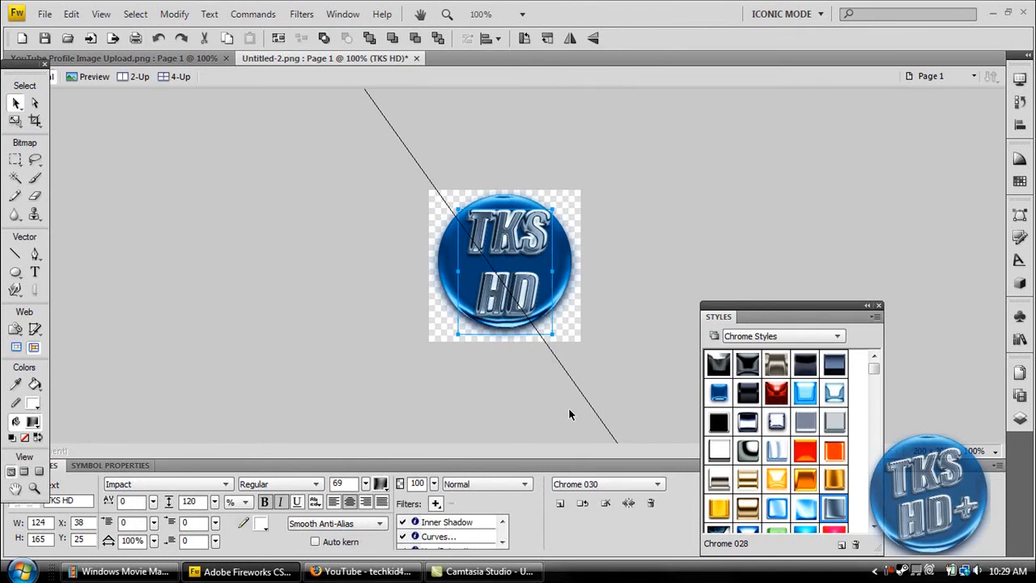
# Deselect the text and save the logo in the Pictures folder as a Fireworks PNG named camtasia watermark
pyautogui.click(608, 221)
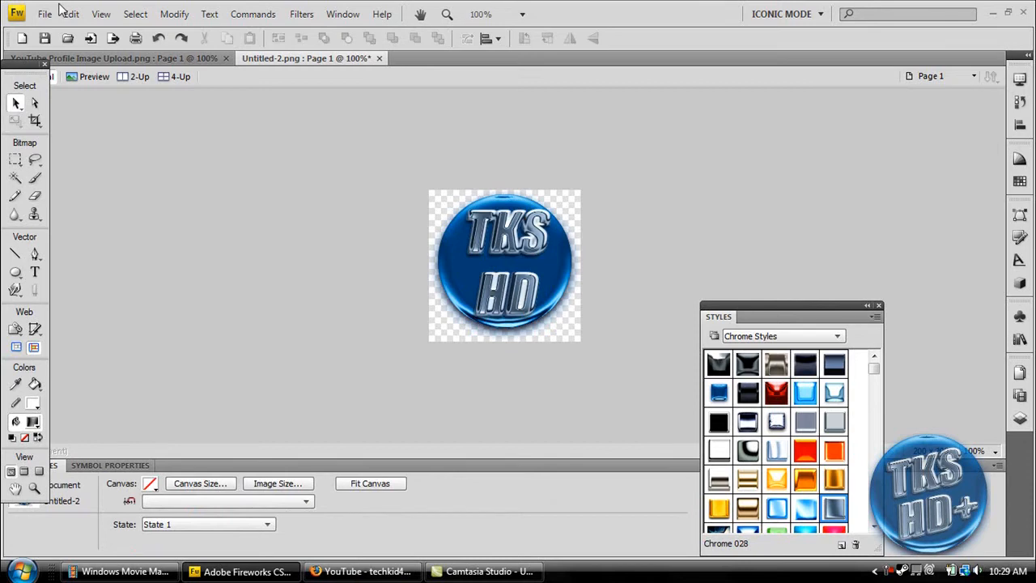
pyautogui.doubleClick(32, 10)
pyautogui.doubleClick(43, 11)
pyautogui.click(45, 14)
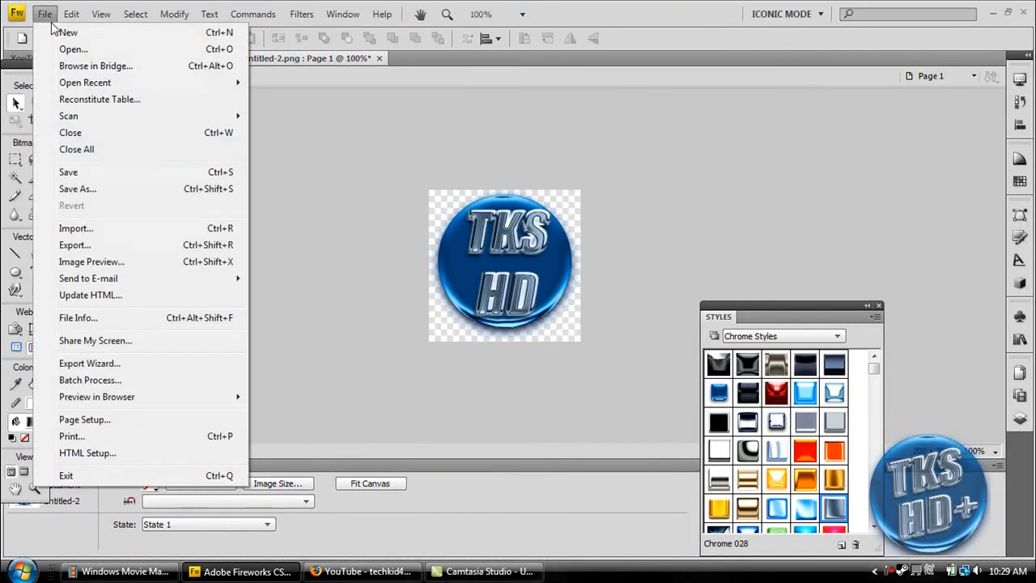
pyautogui.click(77, 189)
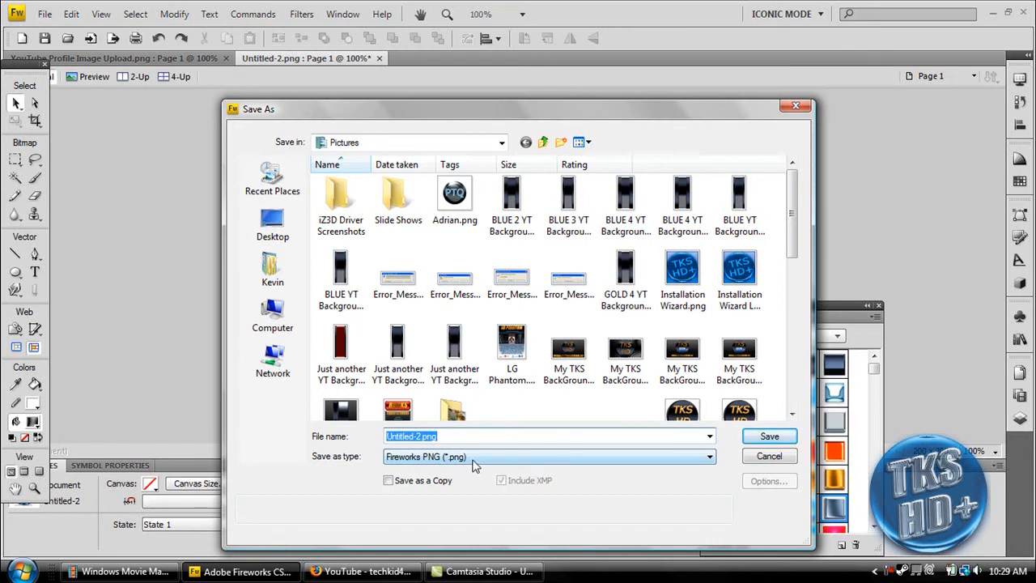
pyautogui.press('BackSpace')
pyautogui.write('cama')
pyautogui.press('BackSpace')
pyautogui.write('tasia watermark')
pyautogui.press('Return')
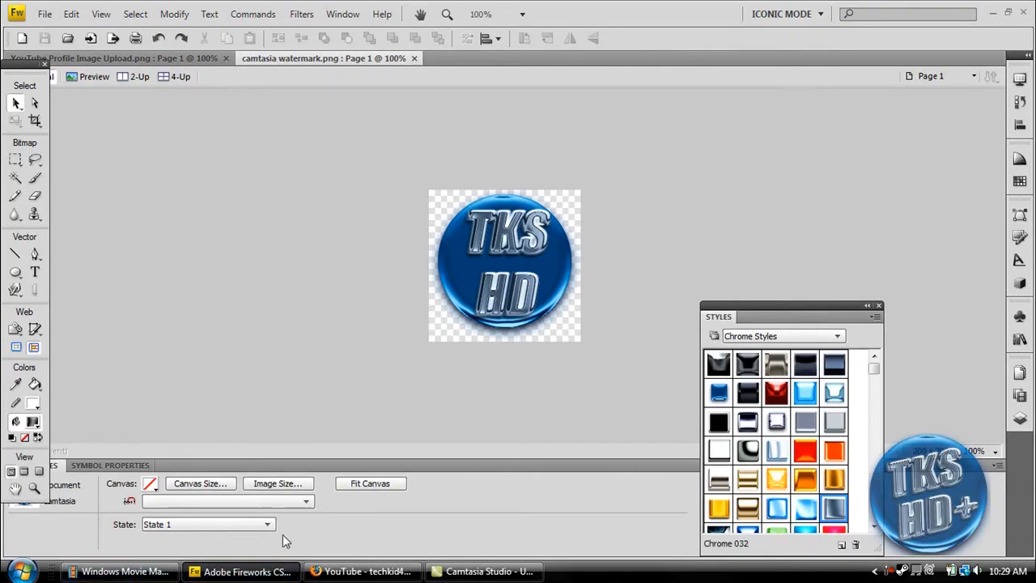
# Switch to Camtasia Studio and start producing the video with the Custom production settings preset, accepting the preset change
pyautogui.click(486, 572)
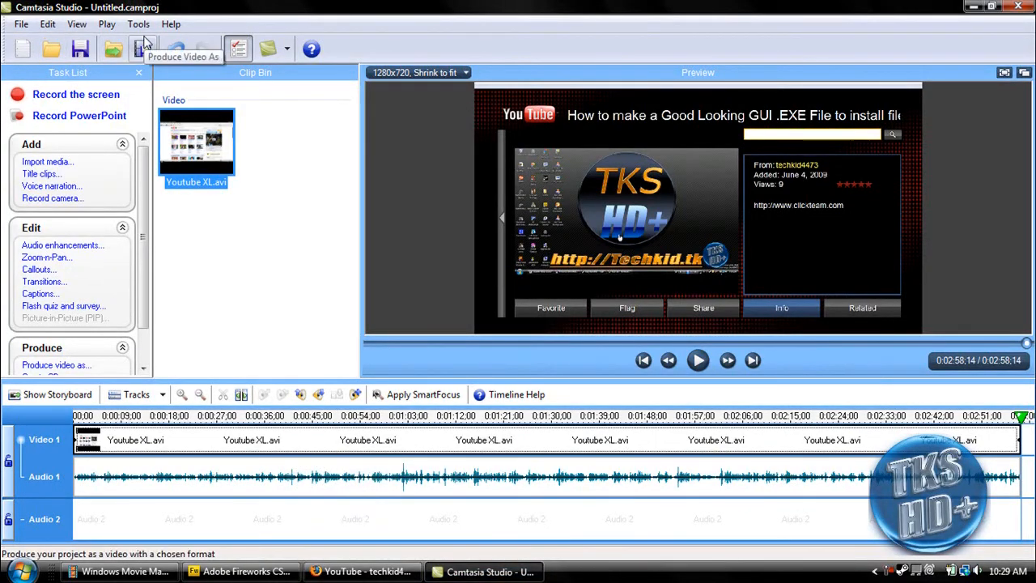
pyautogui.click(144, 49)
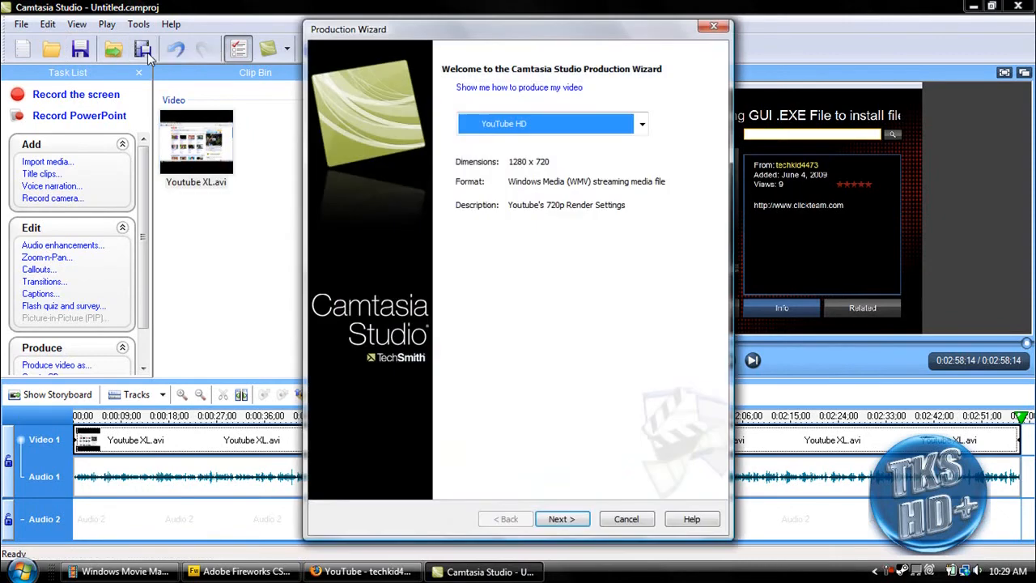
pyautogui.click(642, 124)
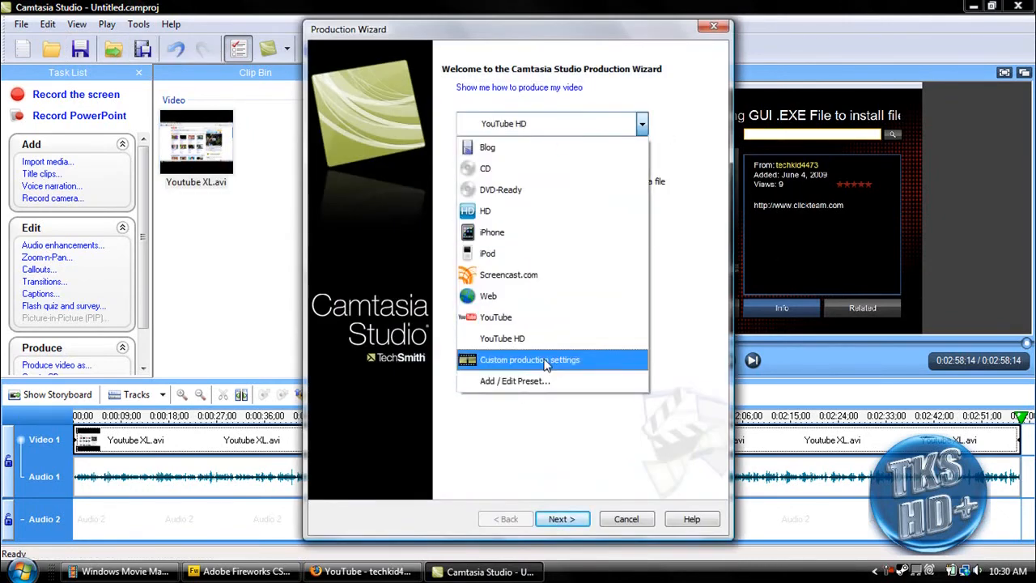
pyautogui.click(547, 361)
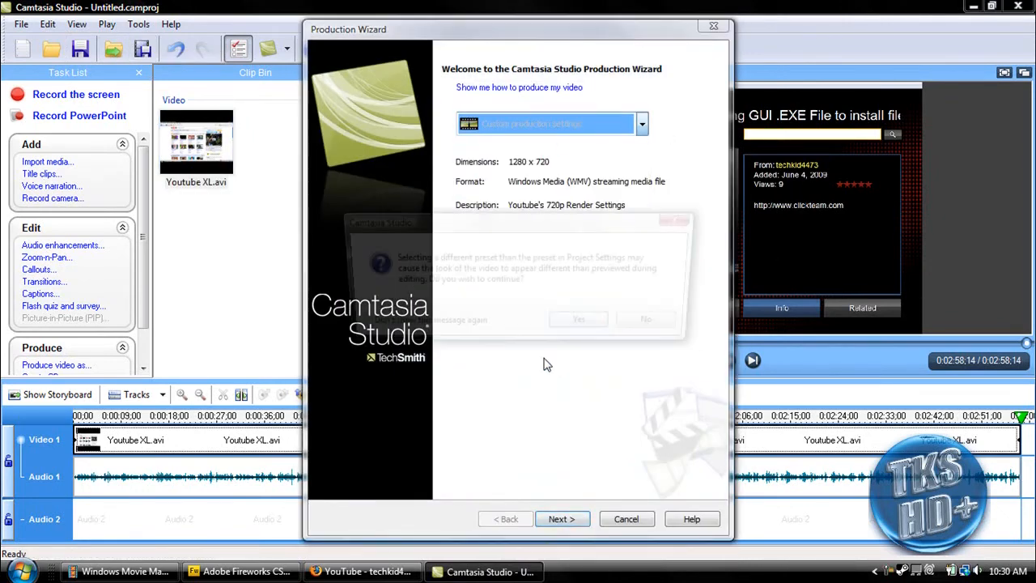
pyautogui.click(584, 324)
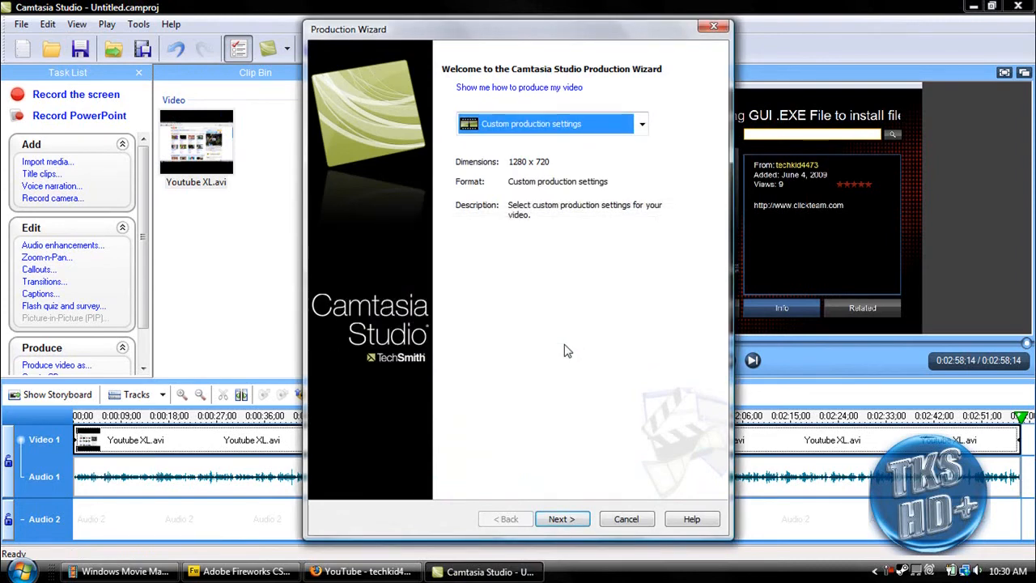
# Keep the WMV format, the Camtasia Studio Best Quality and File Size profile and the 1280 by 720 custom size, and proceed to the video options
pyautogui.click(561, 519)
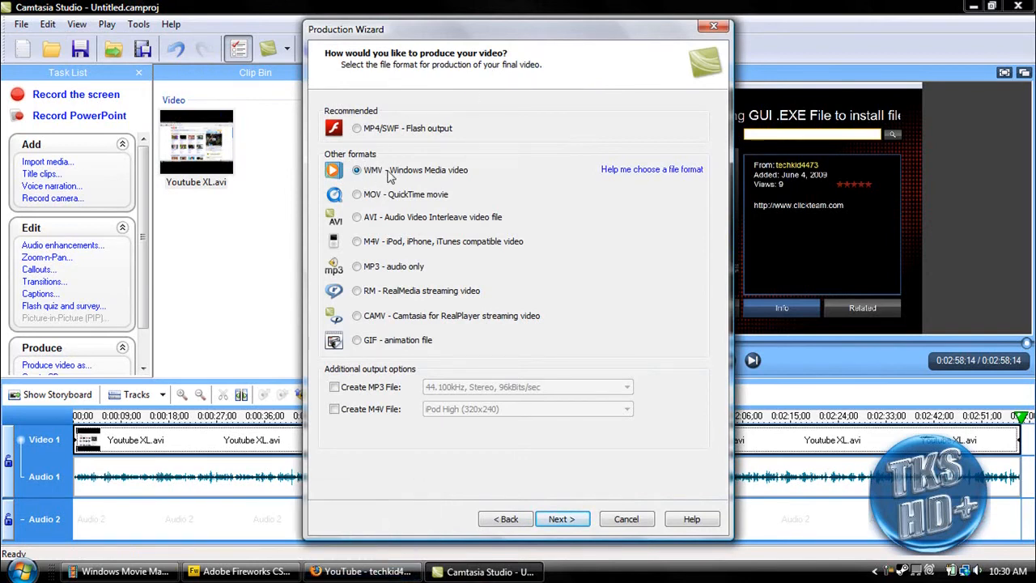
pyautogui.click(562, 519)
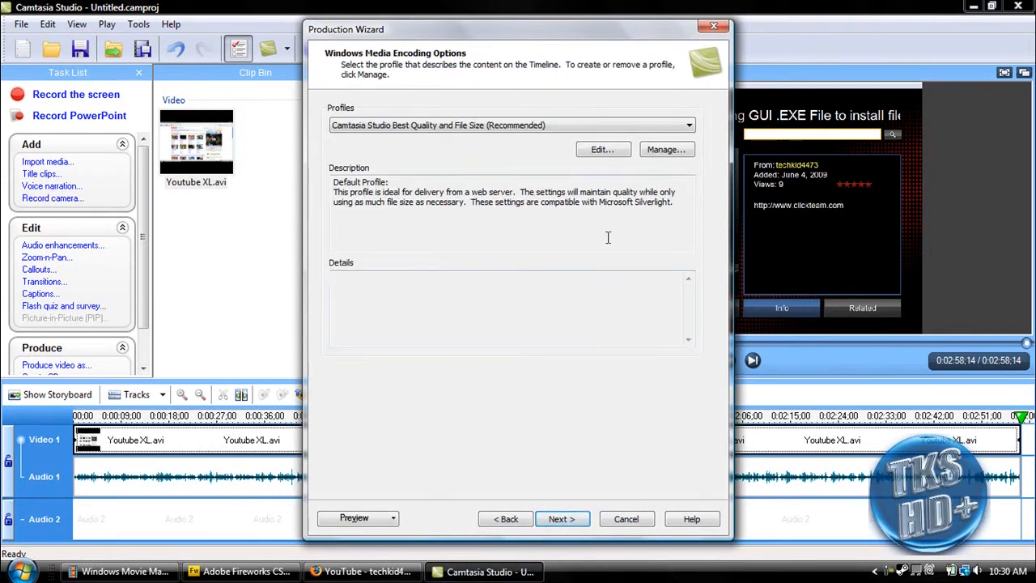
pyautogui.click(579, 523)
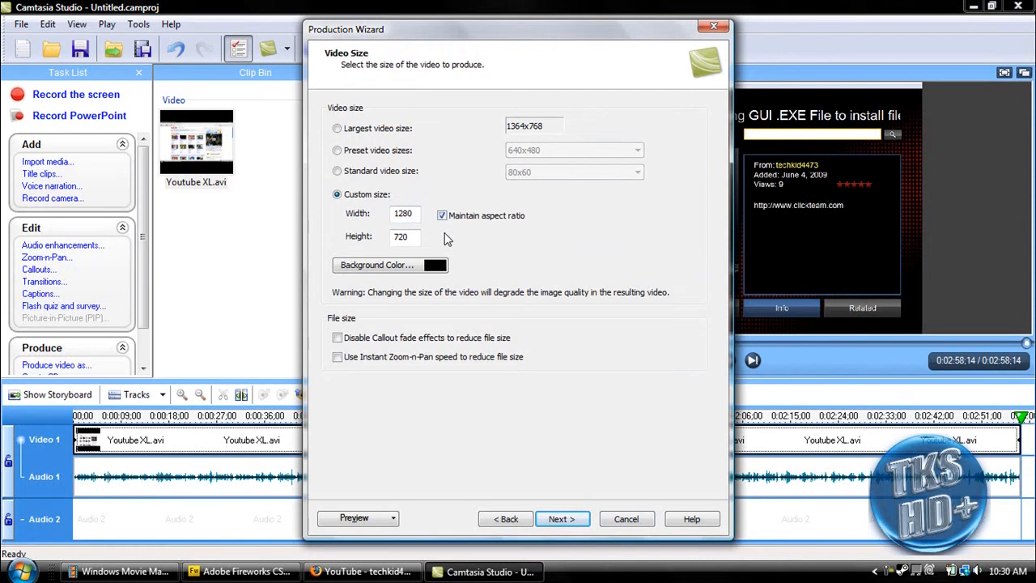
pyautogui.click(564, 520)
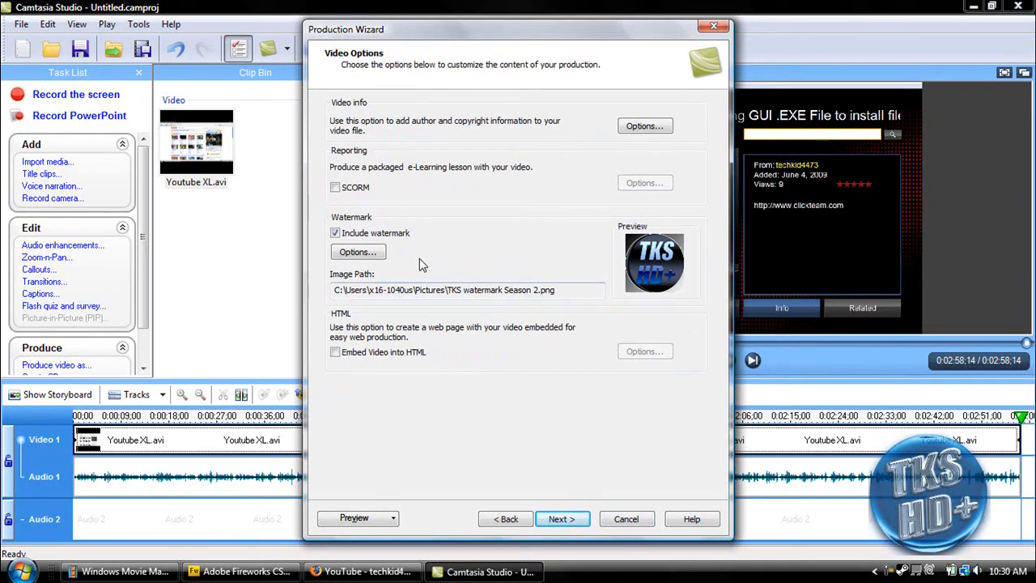
# Replace the video's watermark image with camtasia watermark.png from the Pictures folder
pyautogui.click(361, 253)
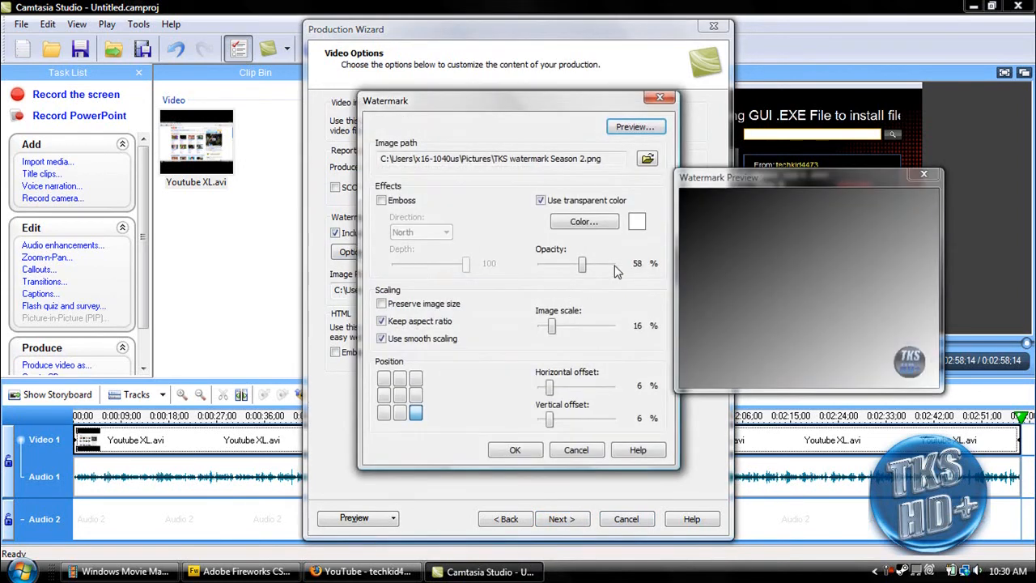
pyautogui.click(647, 158)
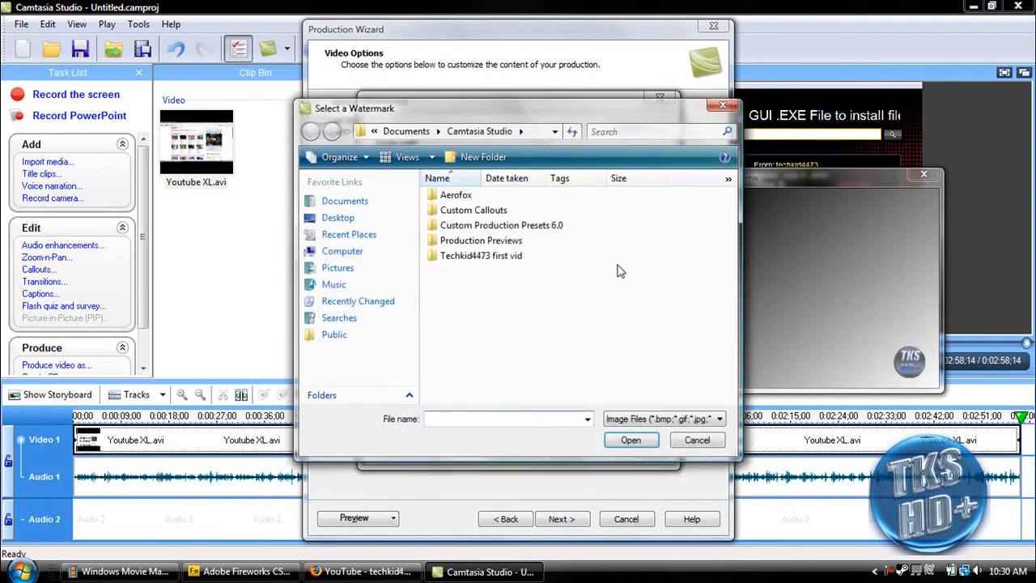
pyautogui.click(387, 268)
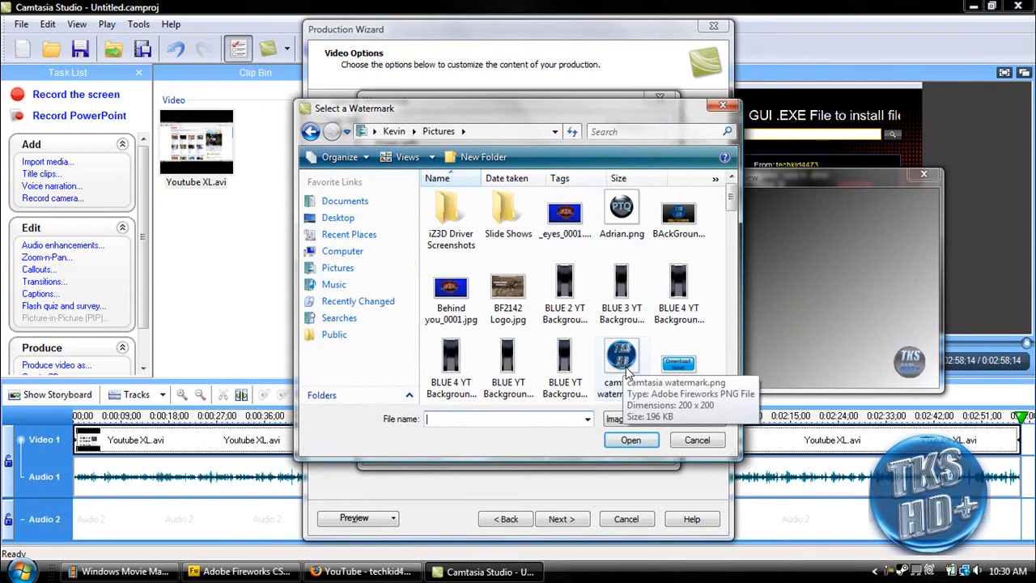
pyautogui.doubleClick(622, 357)
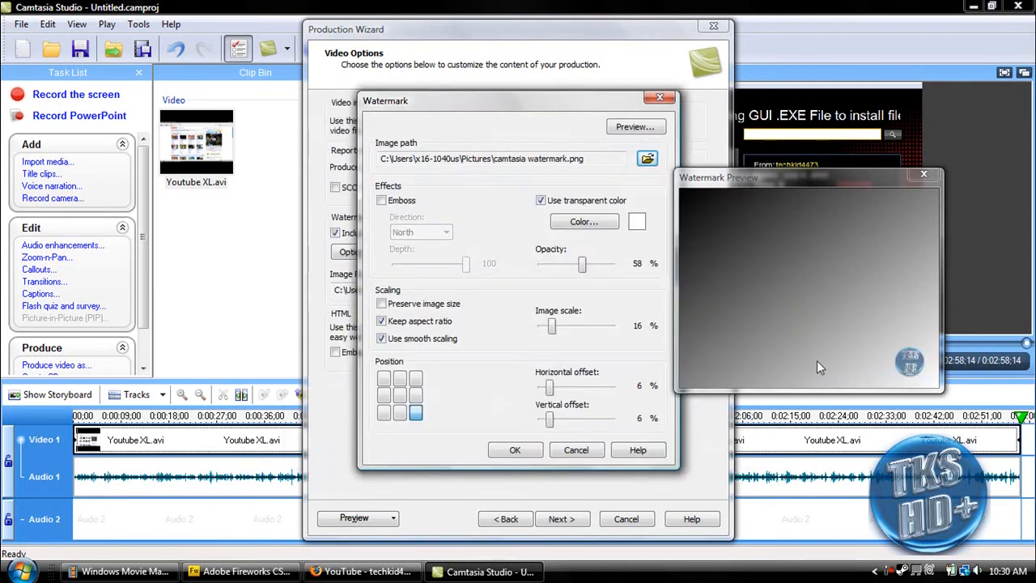
# Set the watermark's image scale to 27% and its opacity to 100%
pyautogui.moveTo(551, 326); pyautogui.dragTo(601, 346)
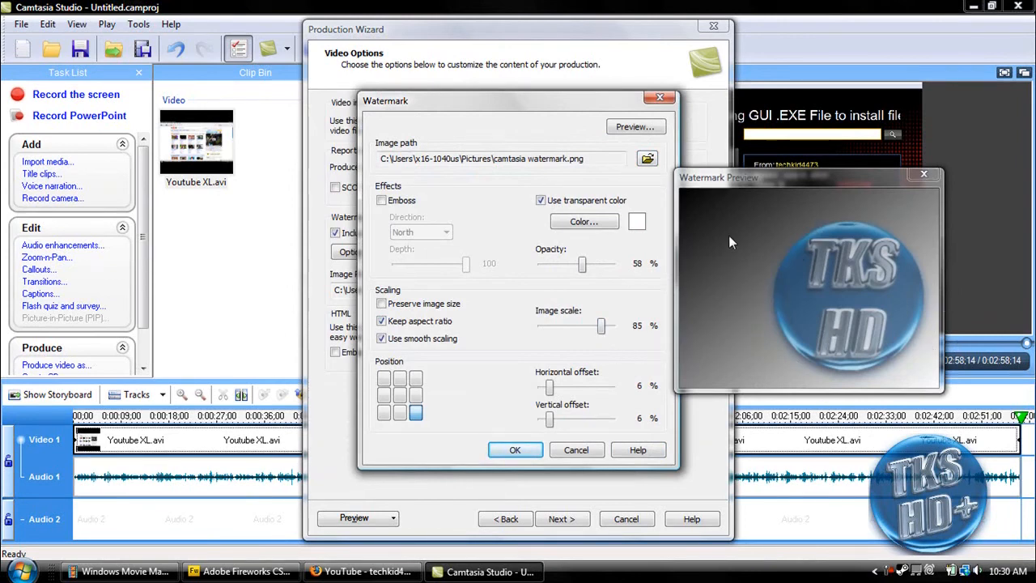
pyautogui.moveTo(601, 326); pyautogui.dragTo(561, 327)
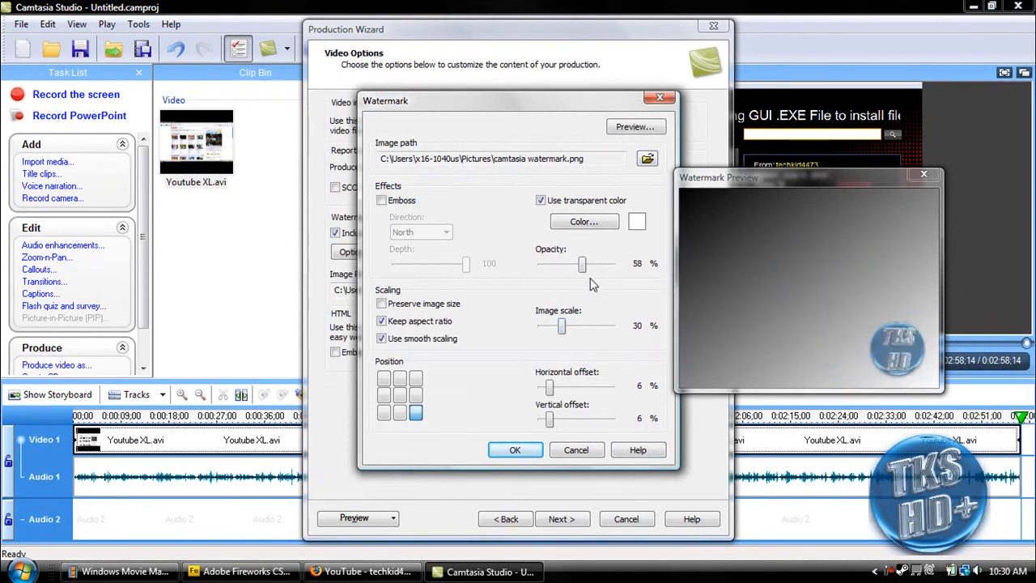
pyautogui.moveTo(582, 264); pyautogui.dragTo(642, 271)
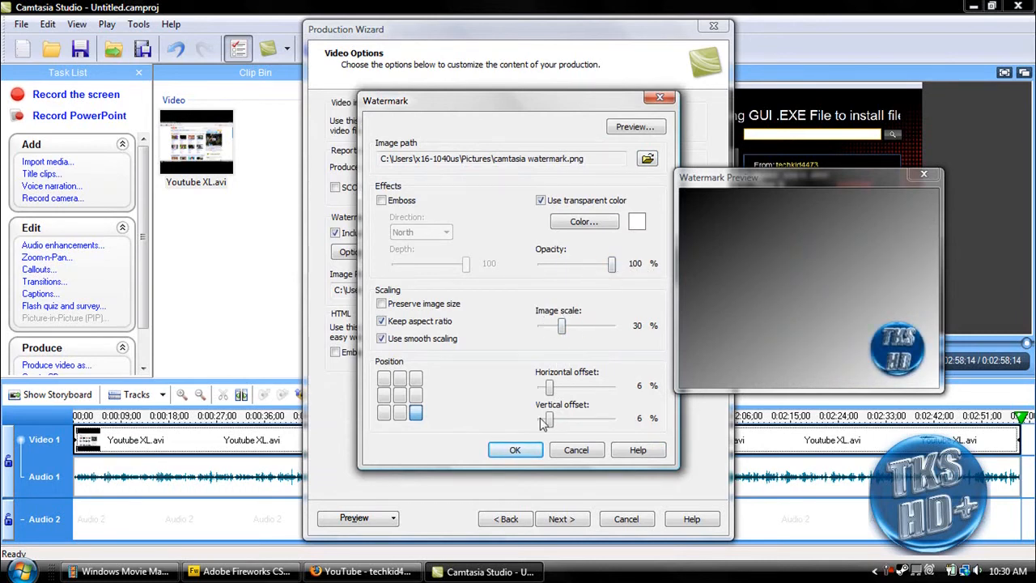
pyautogui.moveTo(562, 327); pyautogui.dragTo(559, 328)
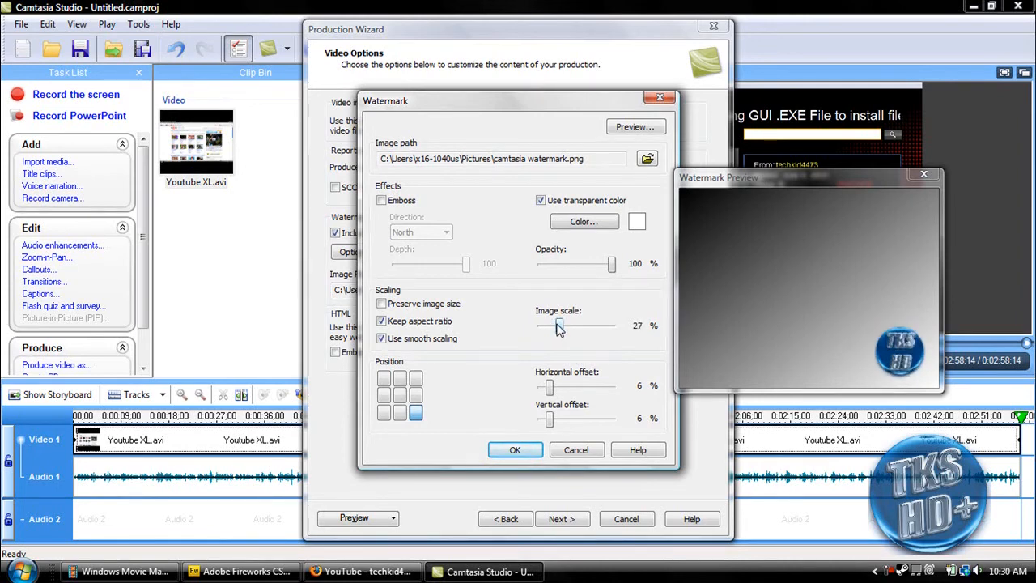
# Try preserving the watermark's image size and embossing it in the South-East direction, and turn both options off again
pyautogui.click(420, 304)
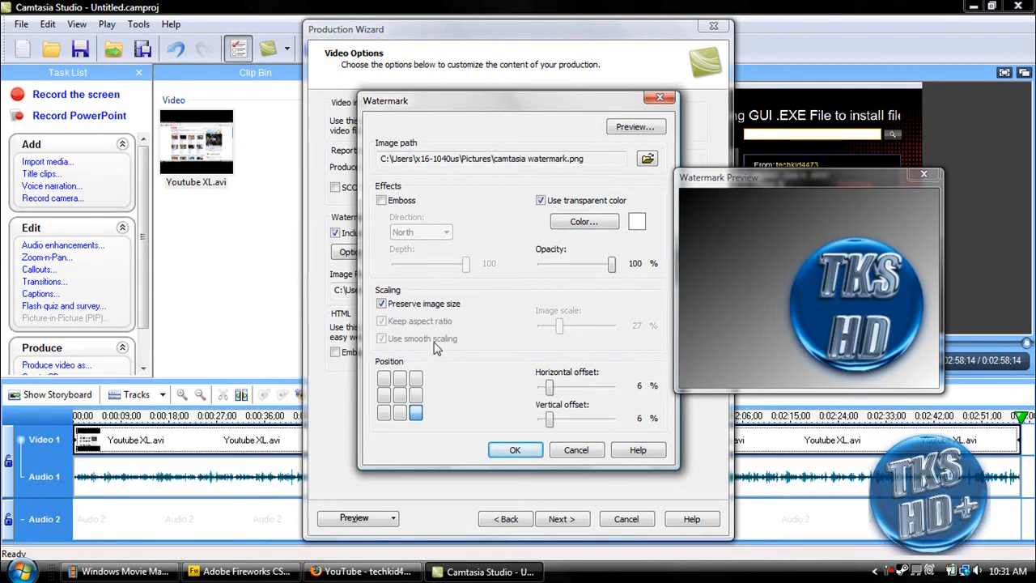
pyautogui.click(416, 305)
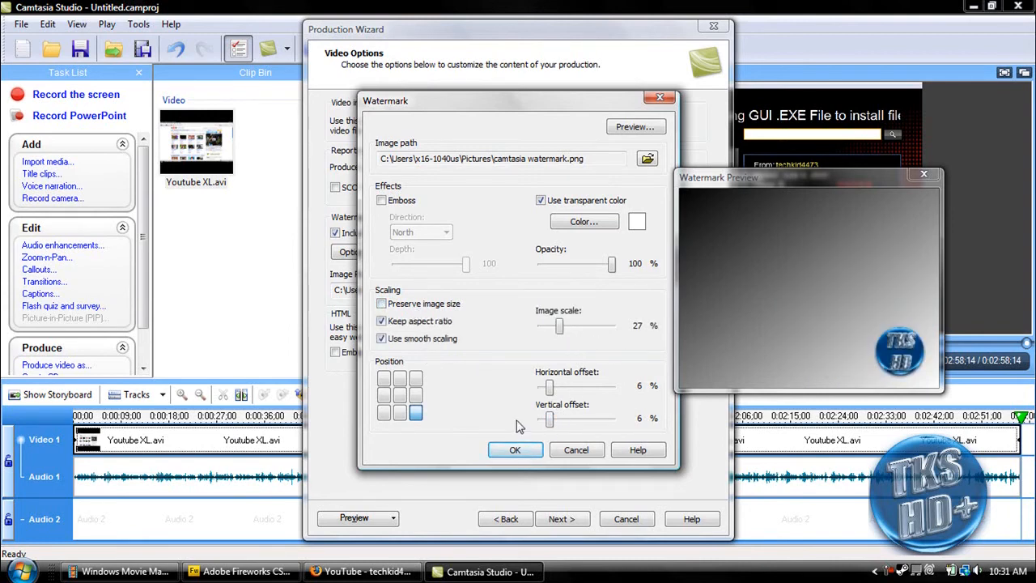
pyautogui.click(400, 202)
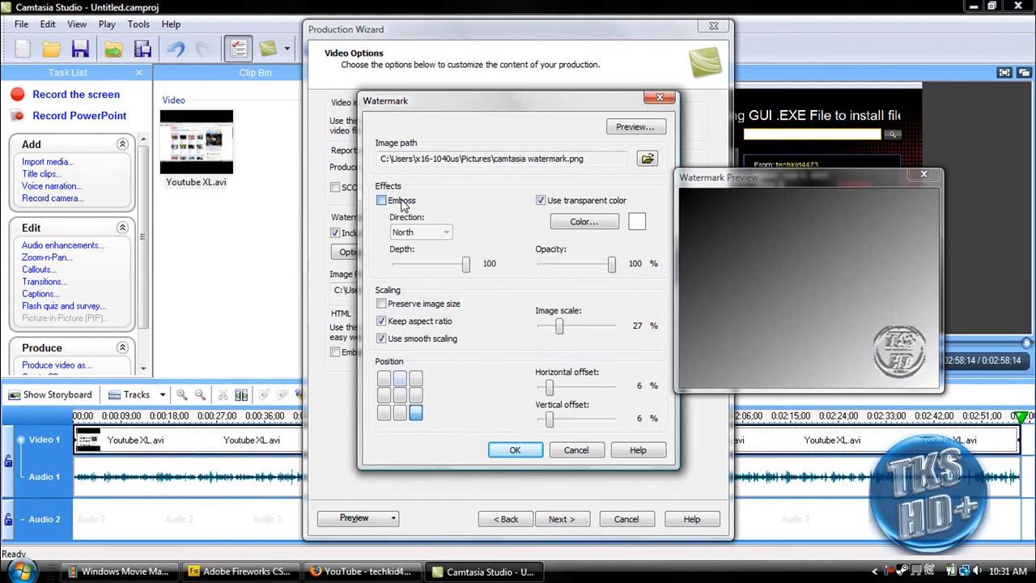
pyautogui.moveTo(466, 264); pyautogui.dragTo(514, 277)
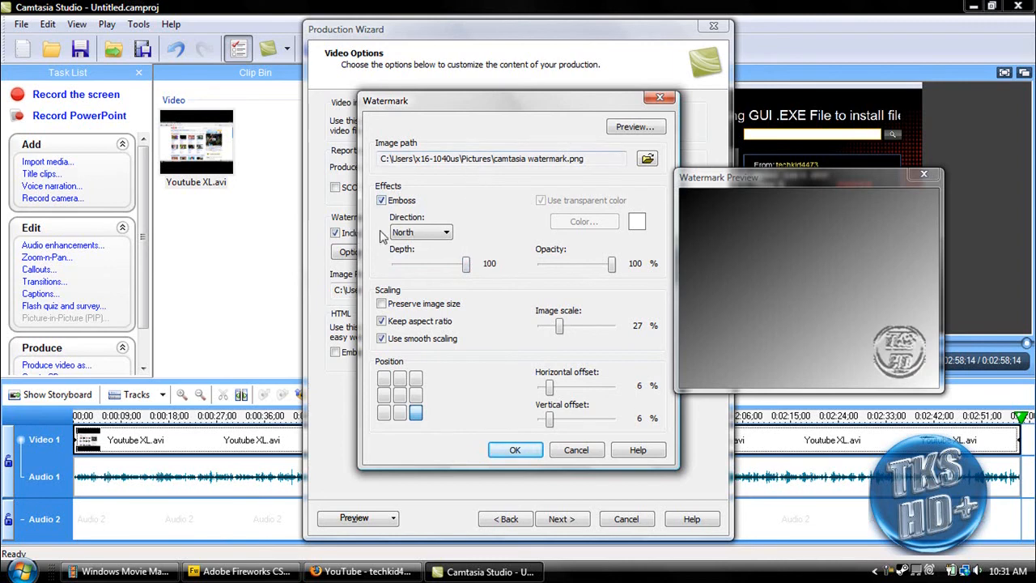
pyautogui.click(428, 233)
pyautogui.click(423, 275)
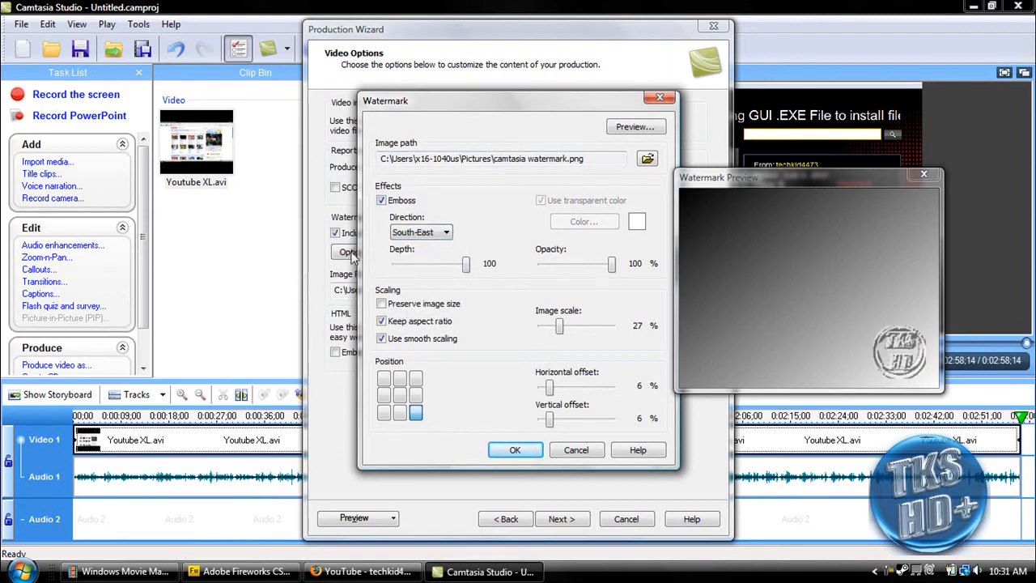
pyautogui.click(408, 203)
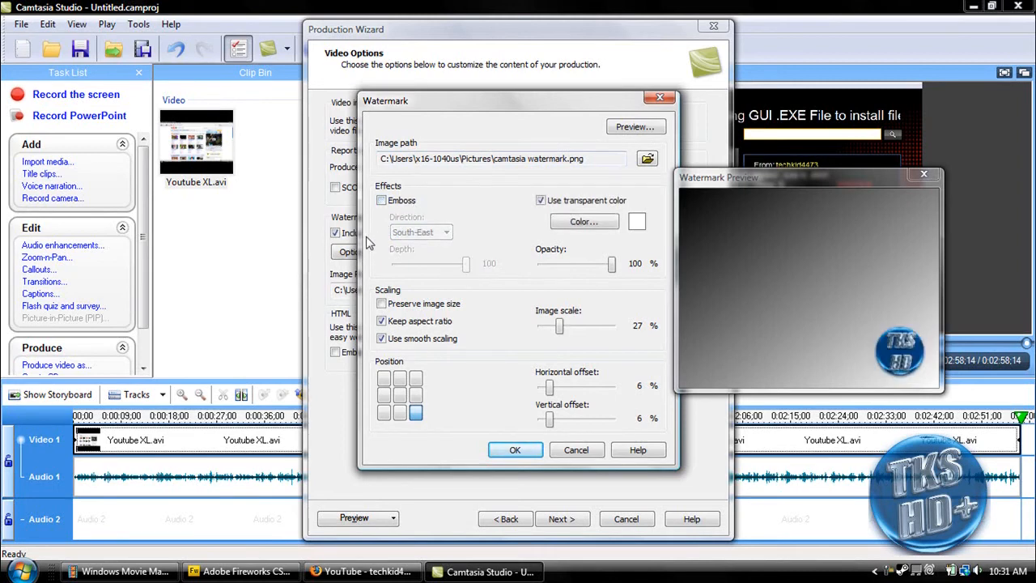
# Try the watermark in the top-left, top-right and centre of the video, and return it to the bottom-right corner
pyautogui.click(384, 378)
pyautogui.click(415, 378)
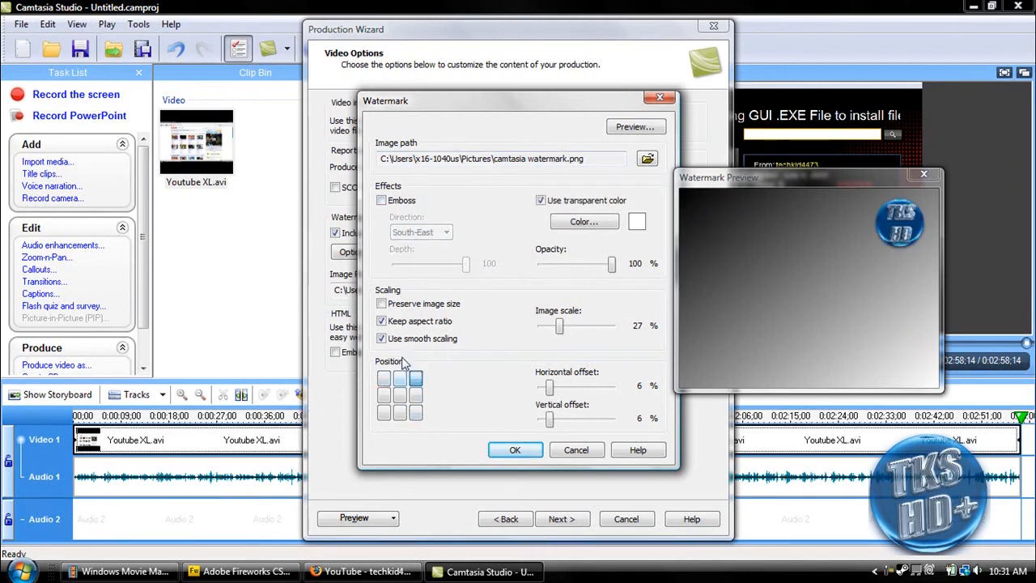
pyautogui.click(400, 395)
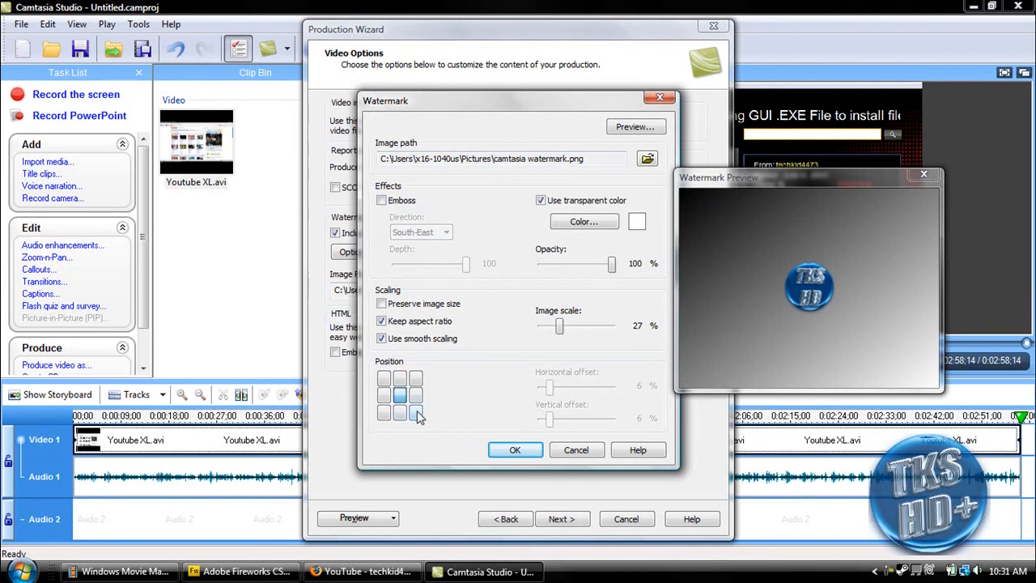
pyautogui.click(416, 413)
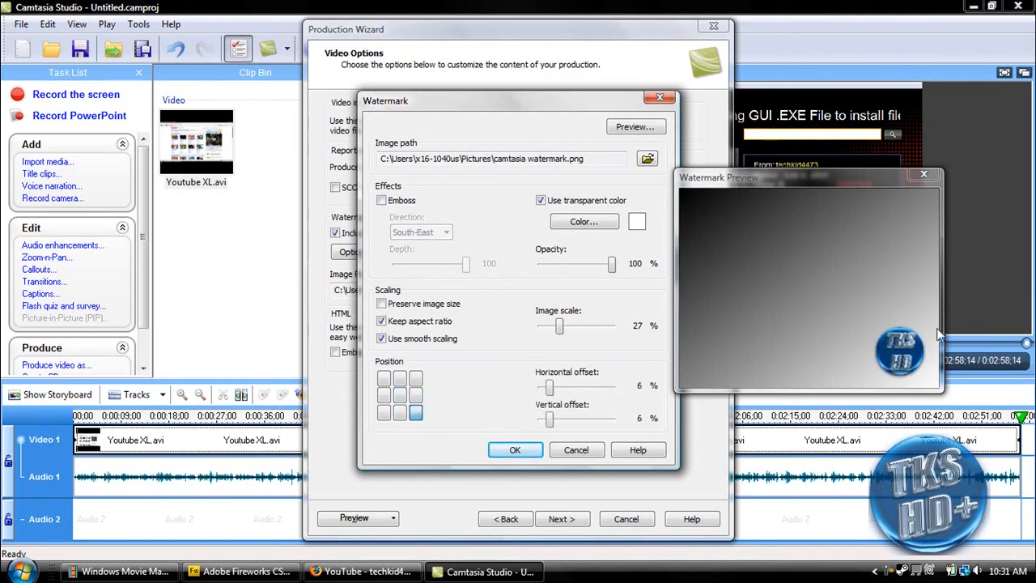
# Accept the watermark settings and advance the production wizard to the output file page
pyautogui.click(515, 450)
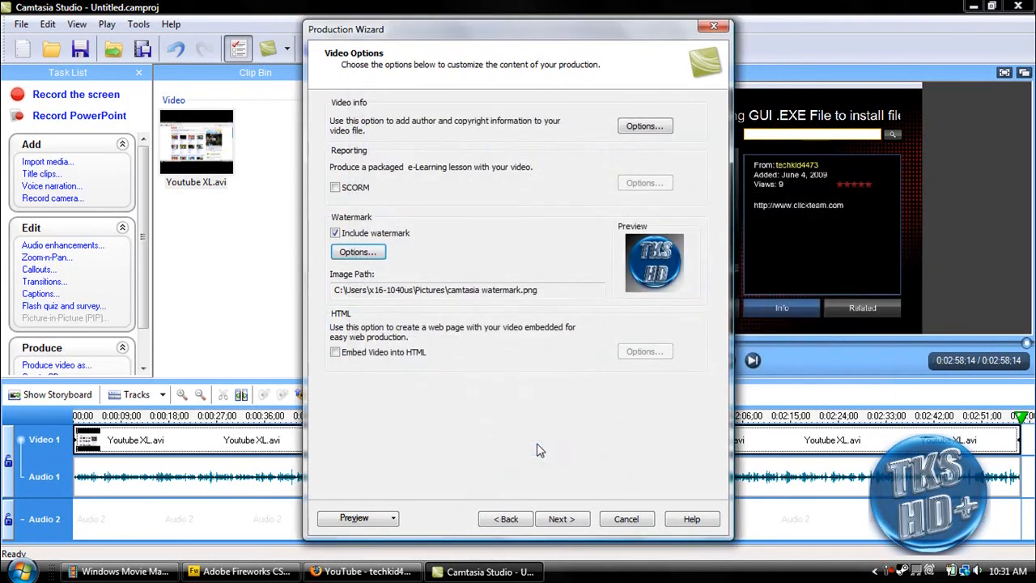
pyautogui.click(574, 519)
pyautogui.click(578, 519)
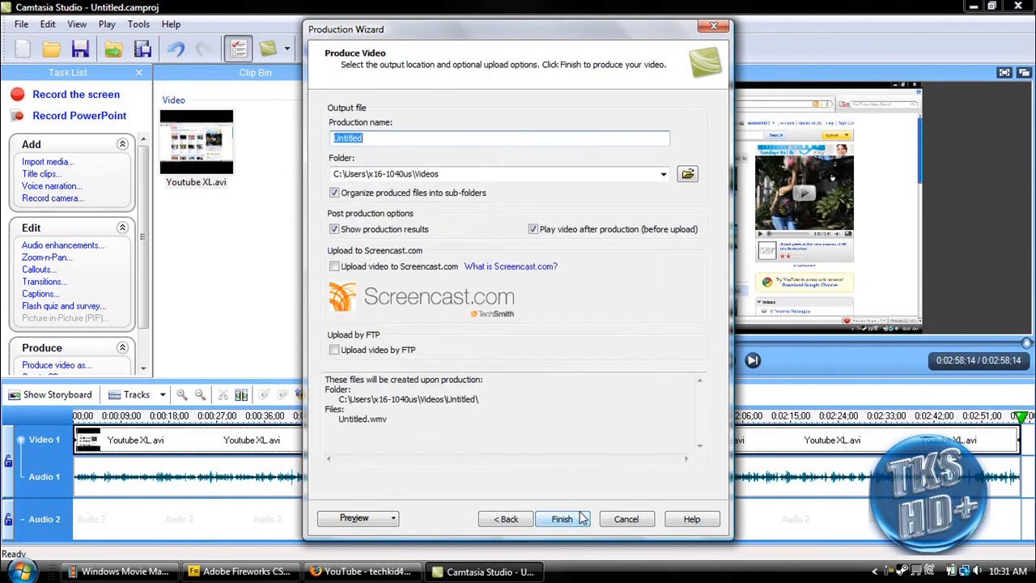
# Cancel the video production and minimize Camtasia Studio and Fireworks to reach the desktop
pyautogui.click(625, 522)
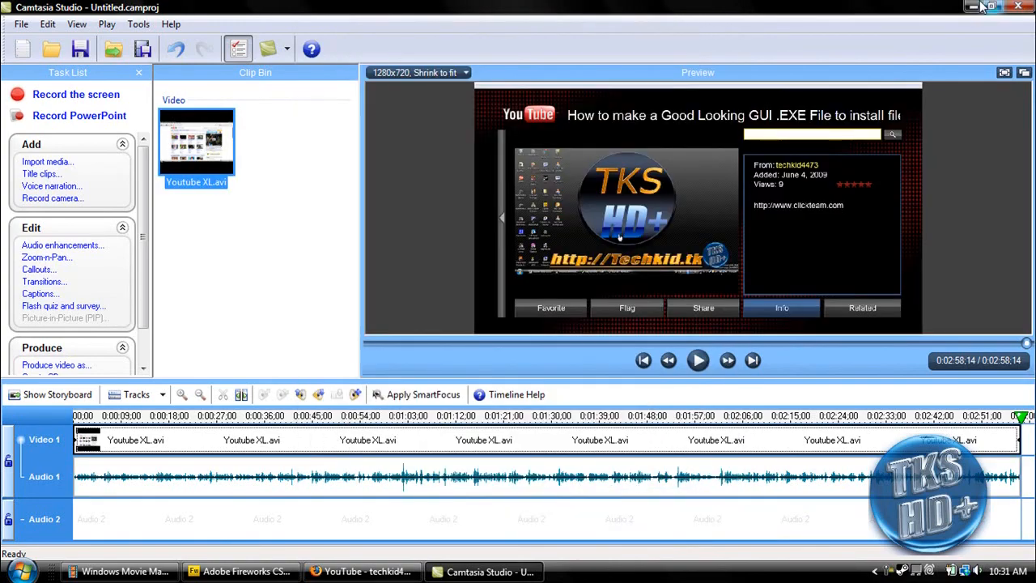
pyautogui.click(976, 7)
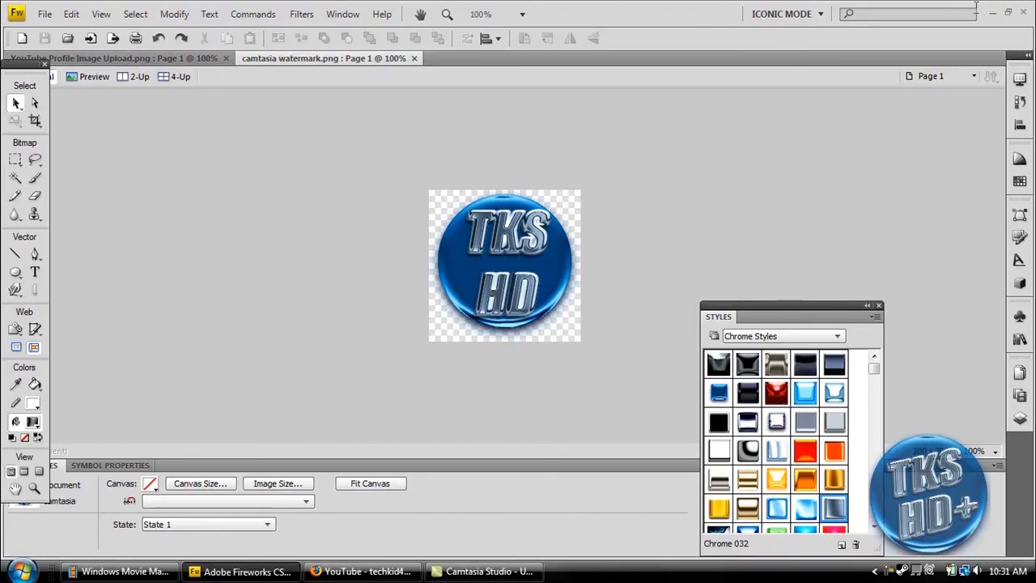
pyautogui.click(993, 12)
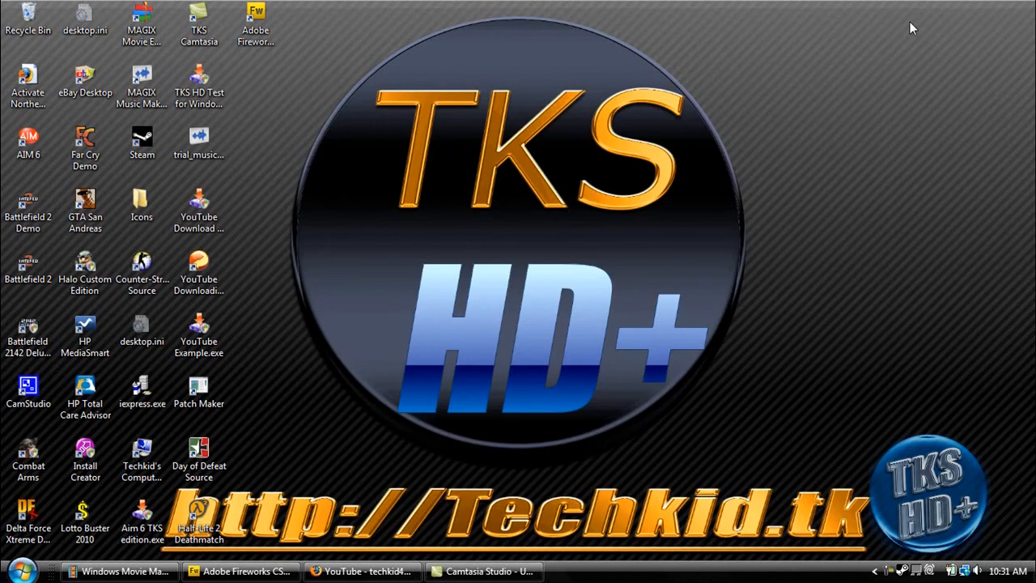